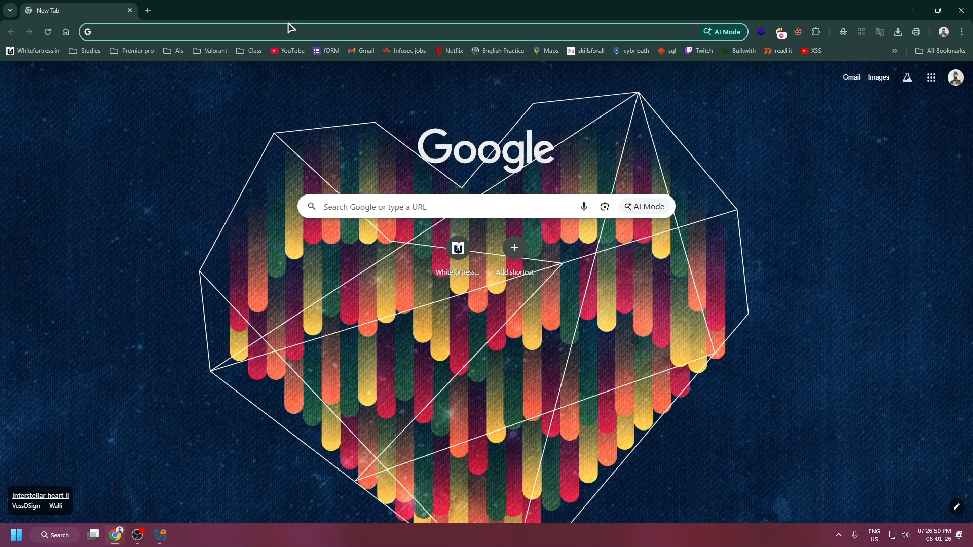
Search the web for pfsense and open the Netgate Installer product page from the pfSense download page.
type("pfs")
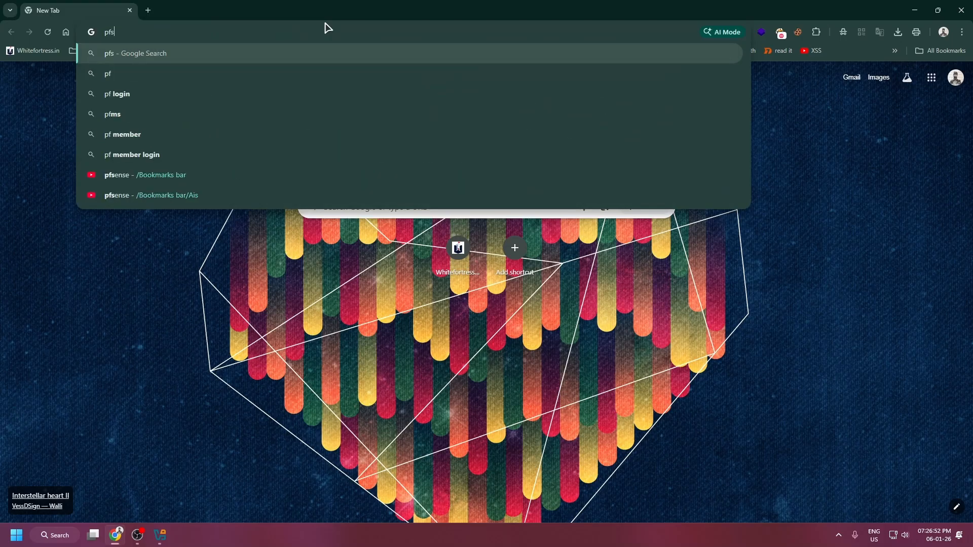
type("ense")
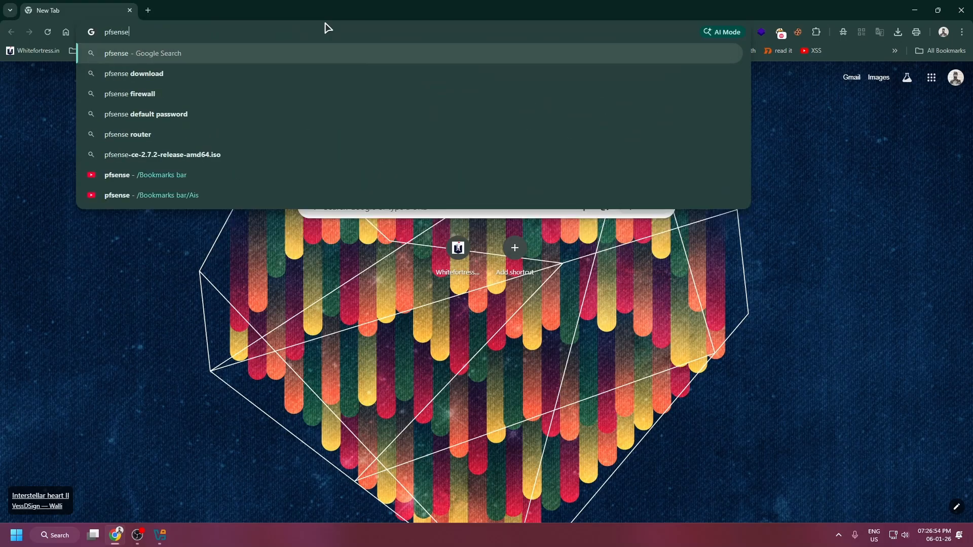
key("Return")
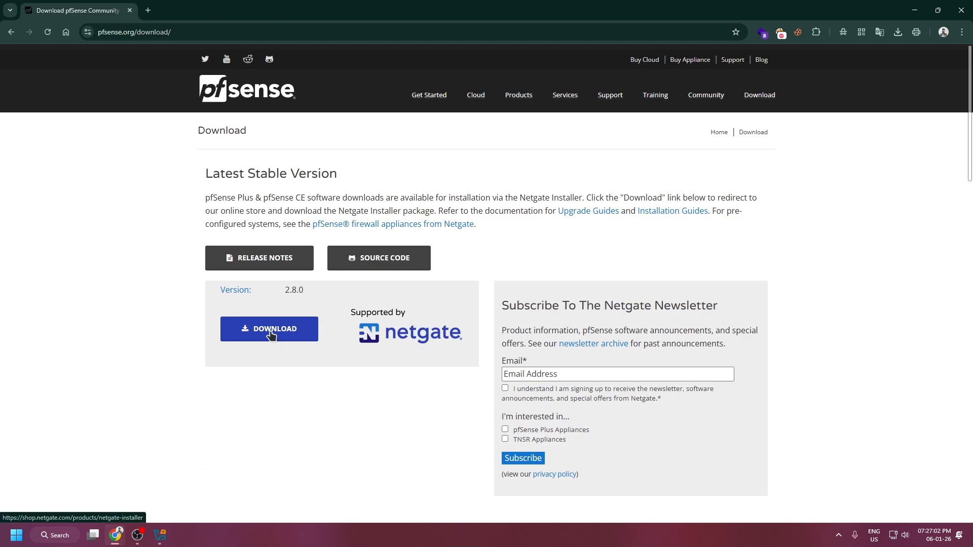
left_click(272, 333)
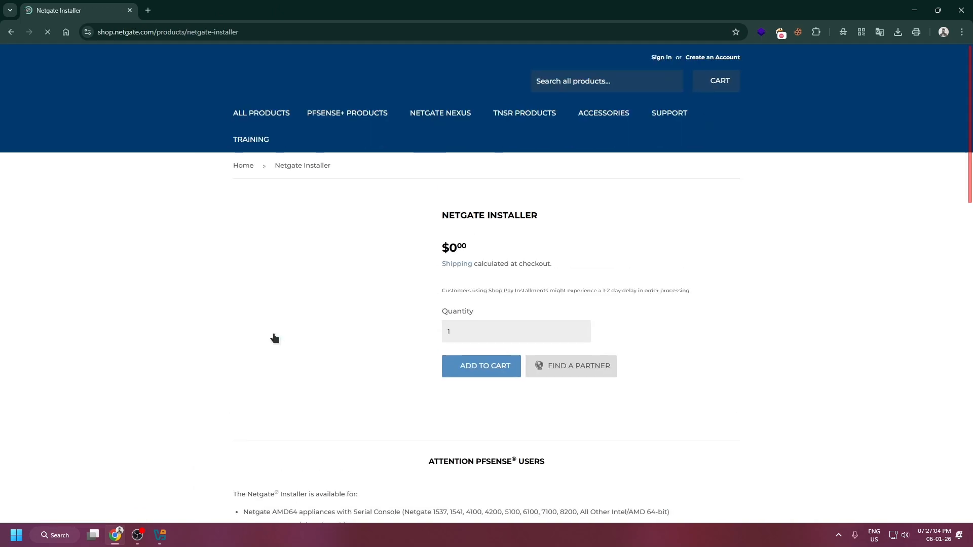
Select the AMD64 ISO IPMI/Virtual Machines installation image and add the Netgate Installer to the cart.
scroll(500, 391, "down", 3)
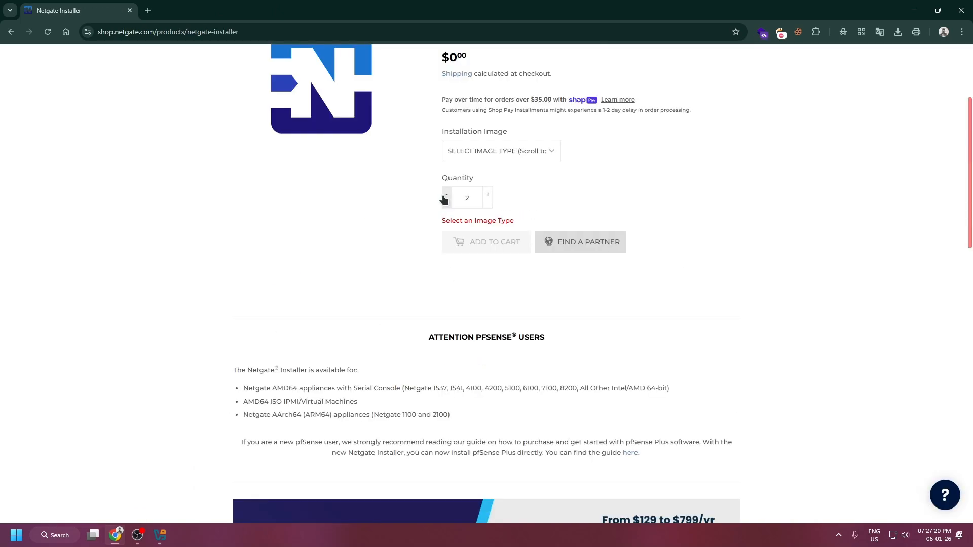
left_click(524, 155)
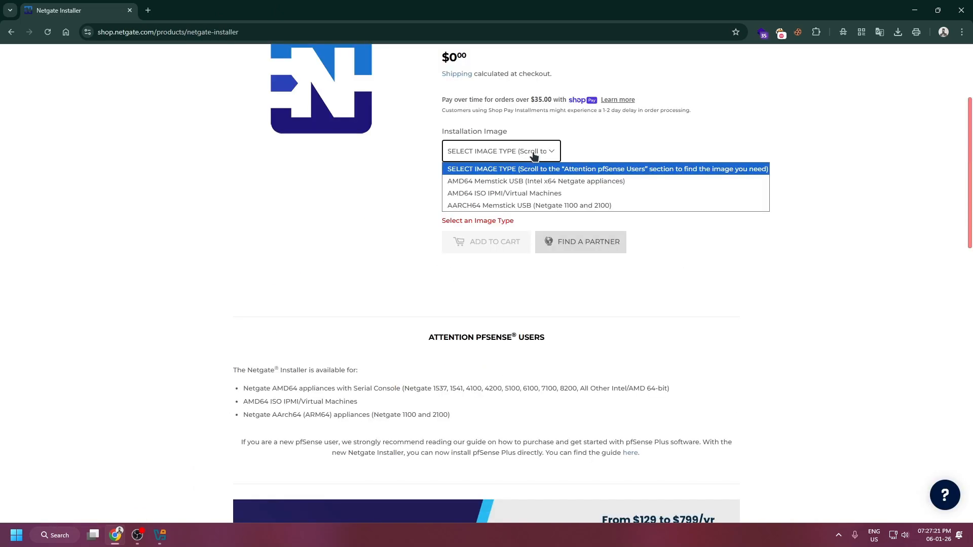
left_click(519, 193)
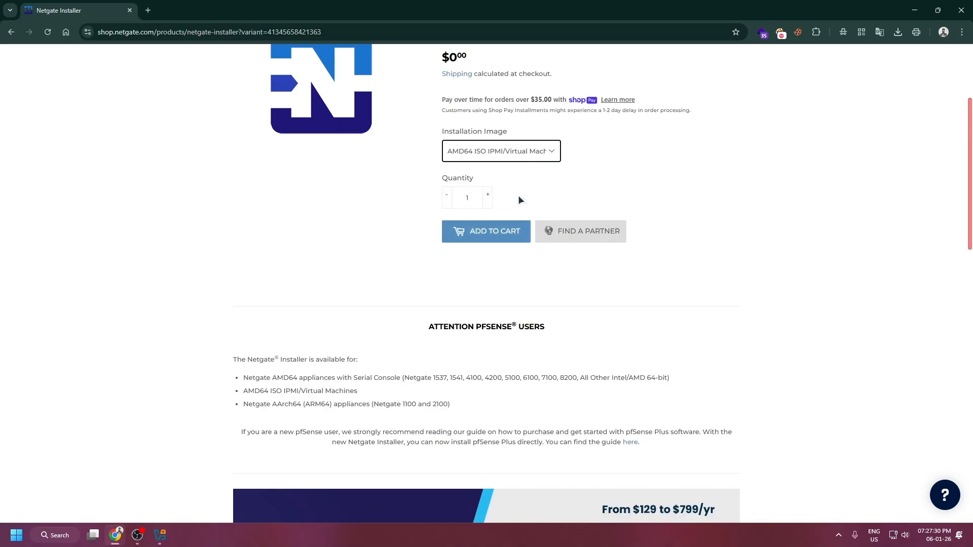
left_click(490, 232)
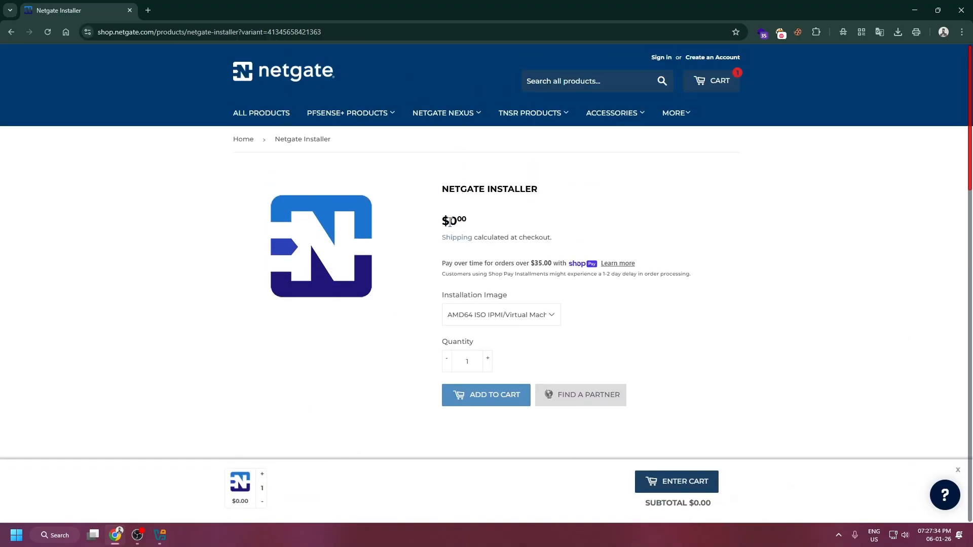
Enter the cart and open the registration form for a new Netgate store account.
left_click_drag(446, 222, 488, 219)
left_click(662, 483)
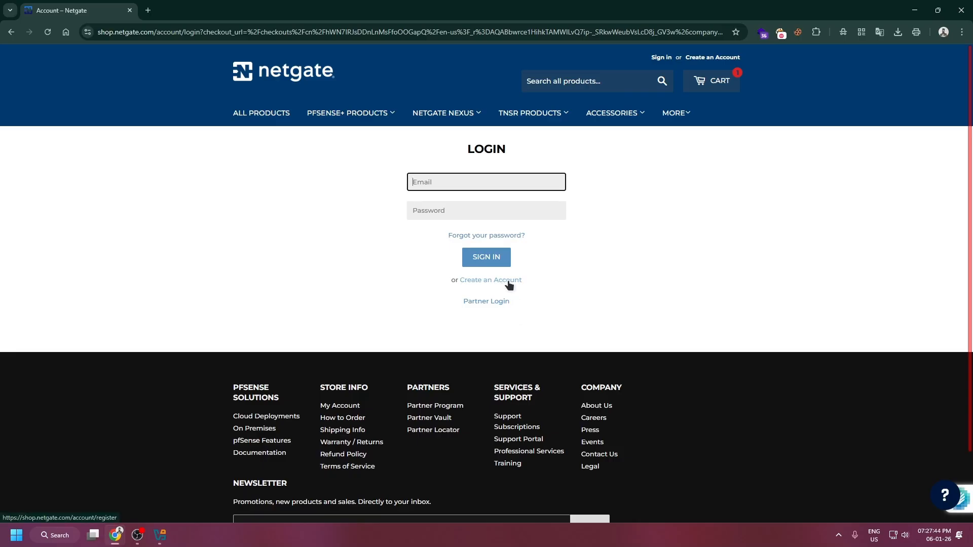
left_click(508, 282)
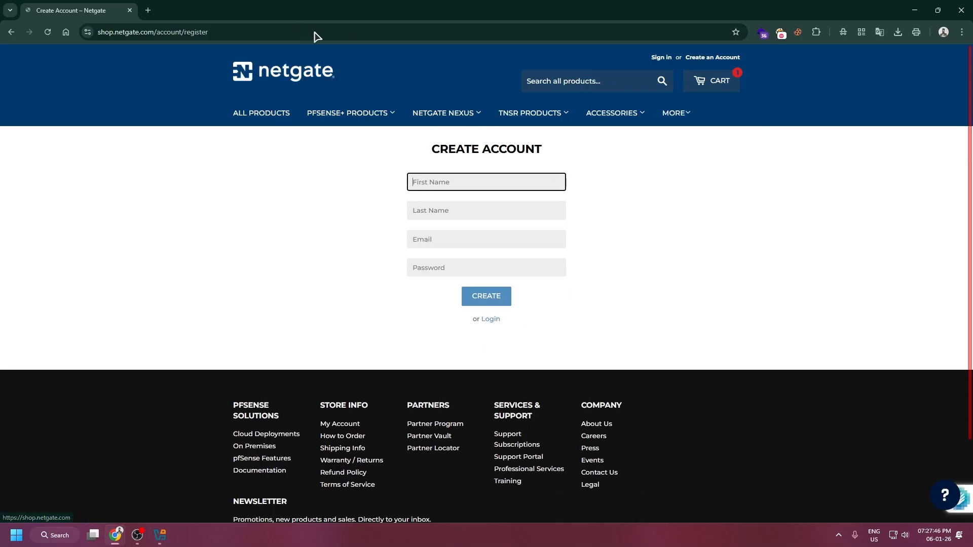
Open temp-mail.org in a new browser tab and copy the temporary email address.
key("ctrl+t")
type("temp-mail")
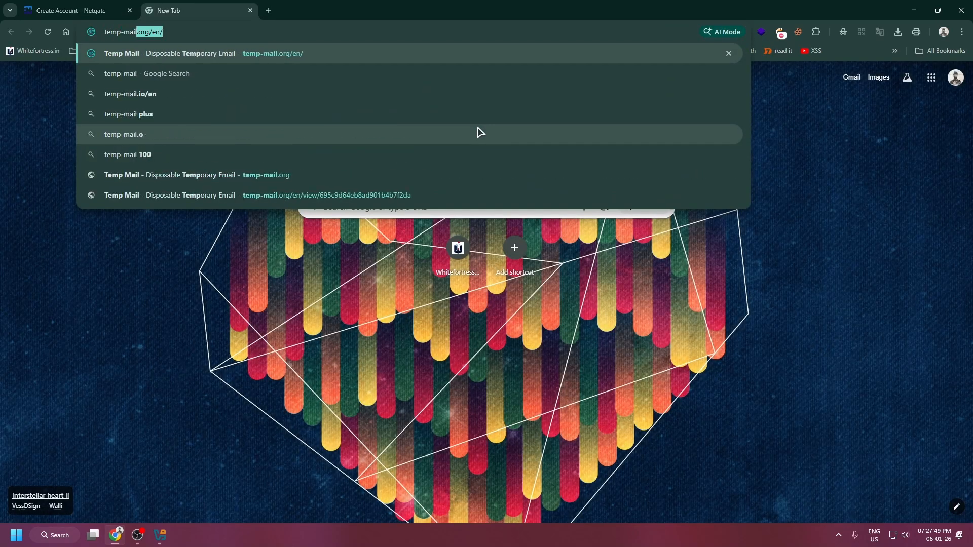
key("Return")
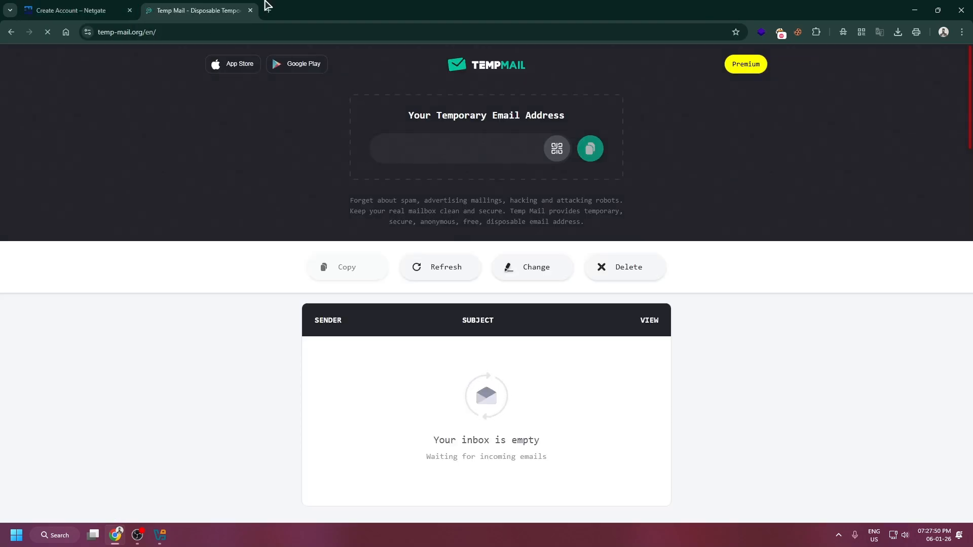
left_click(83, 6)
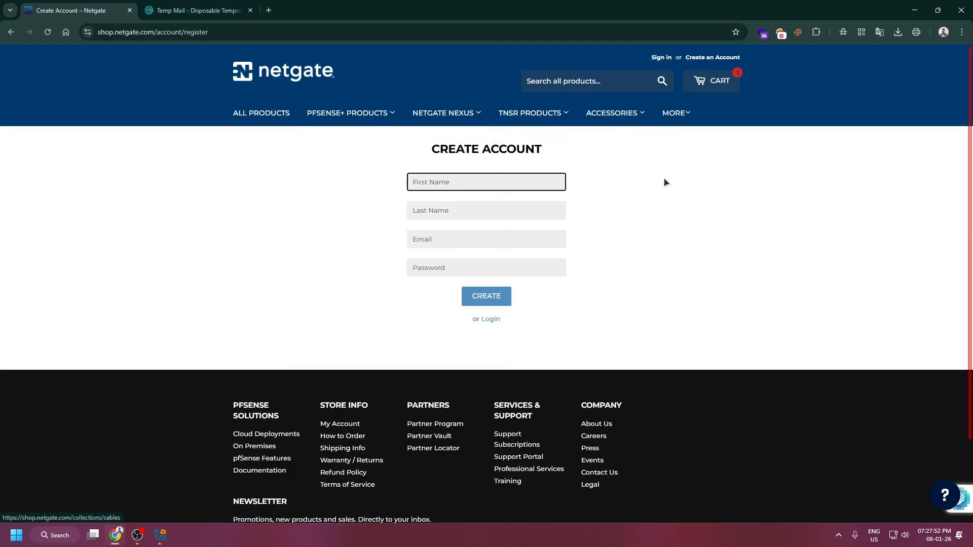
left_click(203, 10)
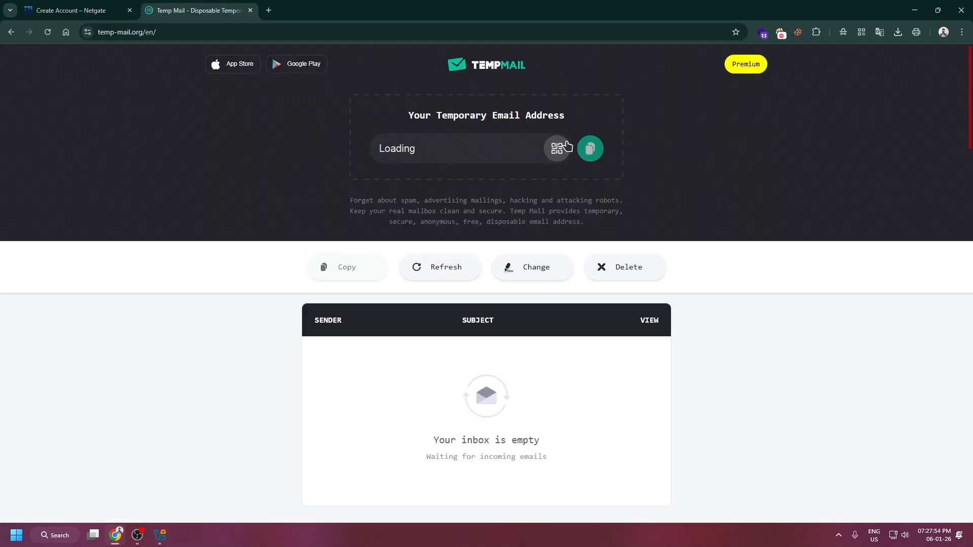
left_click(591, 150)
Return to the Netgate registration form and enter test as both first name and last name.
left_click(61, 10)
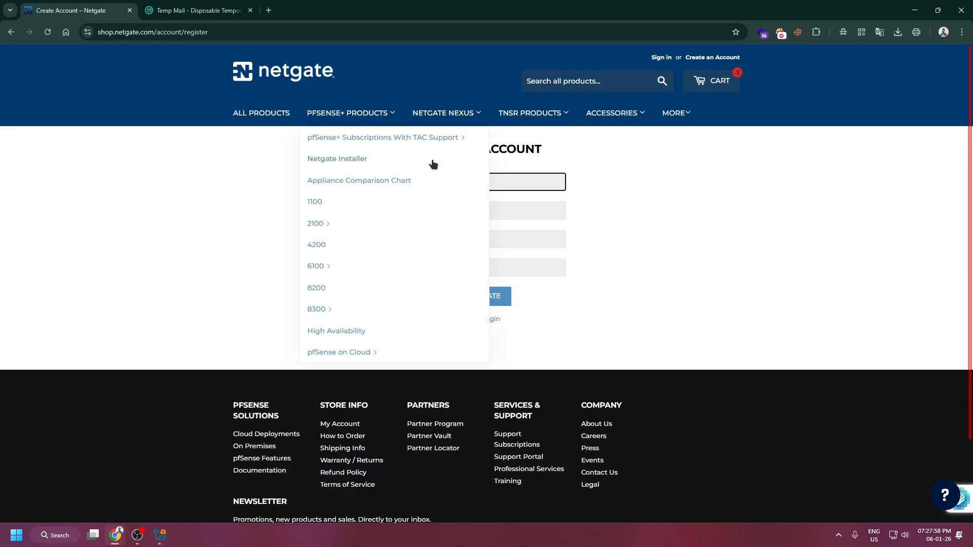
left_click(532, 180)
type("tesdt")
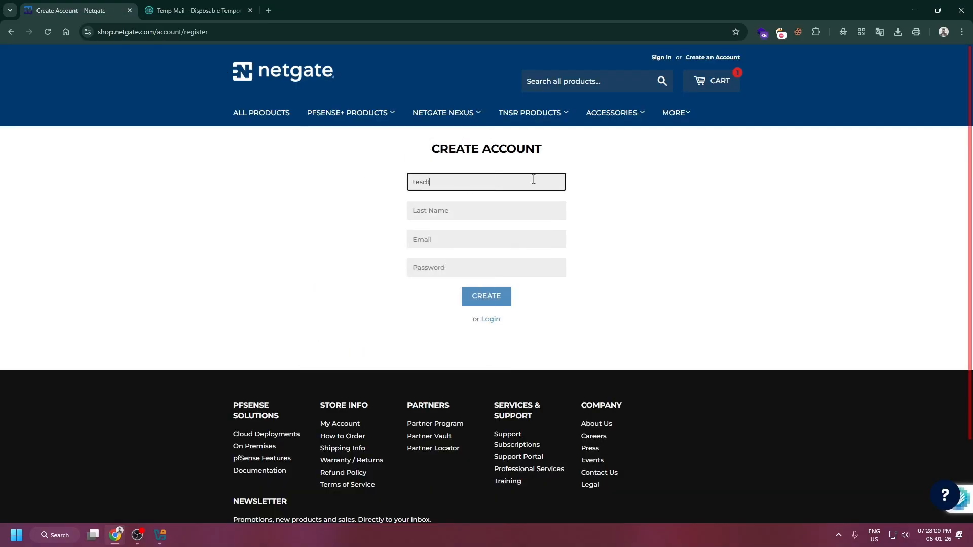
key("BackSpace")
key("BackSpace")
type("t")
left_click(503, 219)
type("test")
left_click(677, 220)
Fill in the temporary email and the account password, create the account, and decline saving the password.
left_click(462, 238)
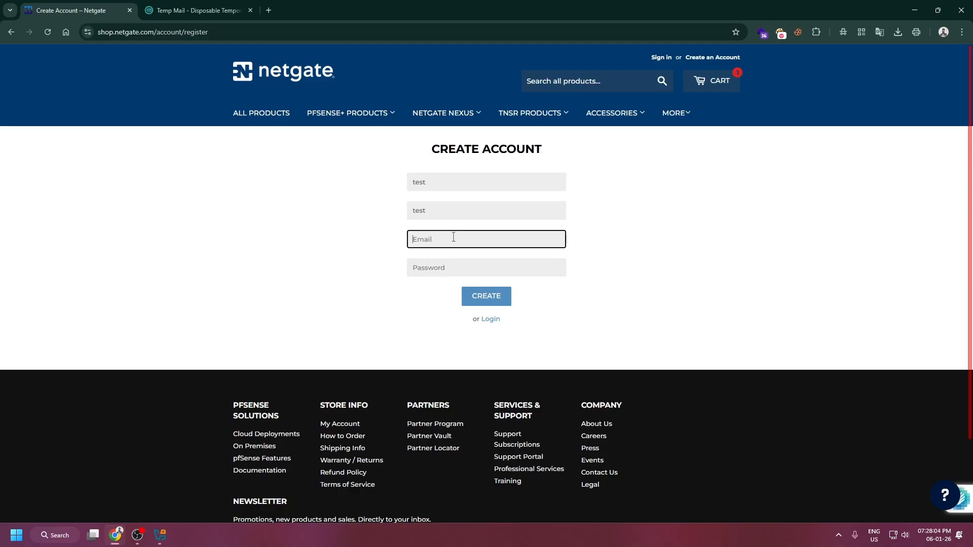
type("te")
key("BackSpace")
key("BackSpace")
key("ctrl+v")
left_click(448, 267)
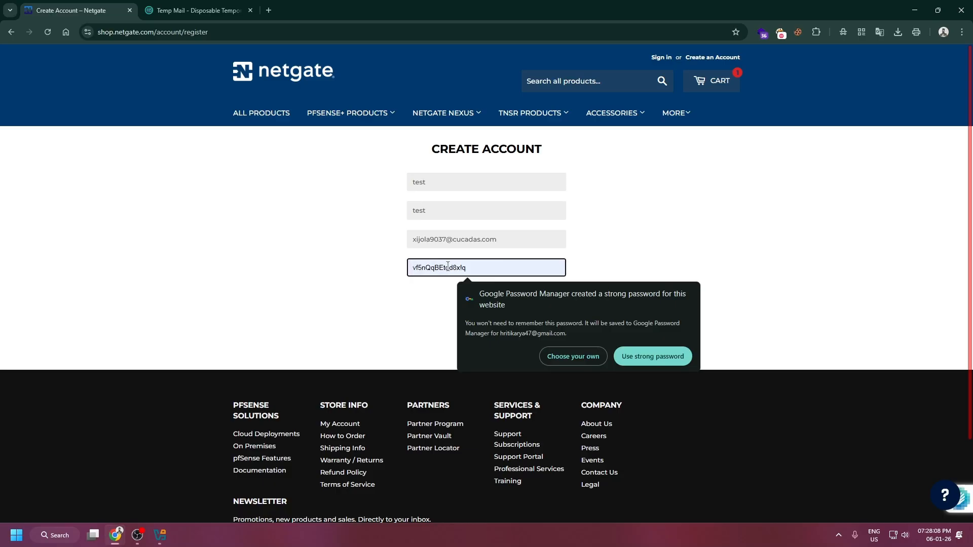
type("t")
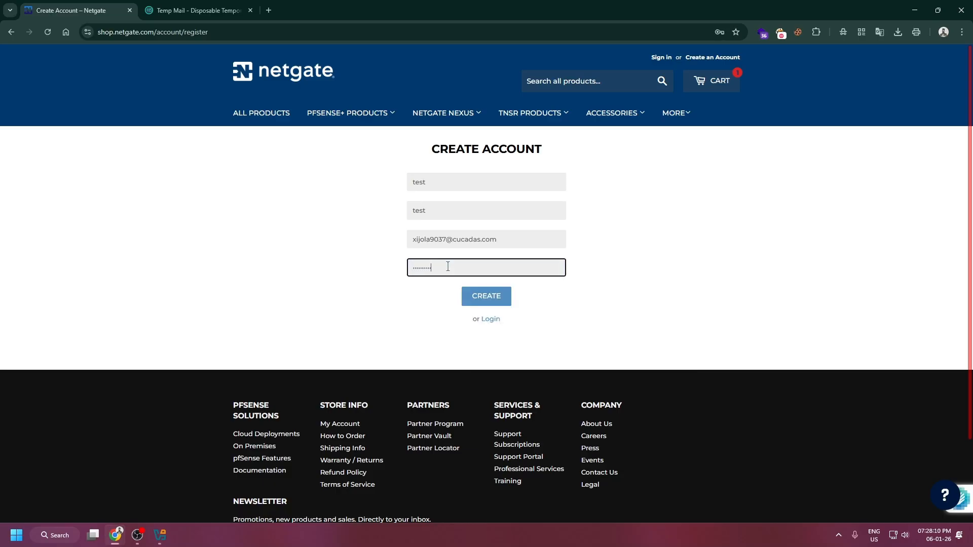
type("123")
left_click(488, 298)
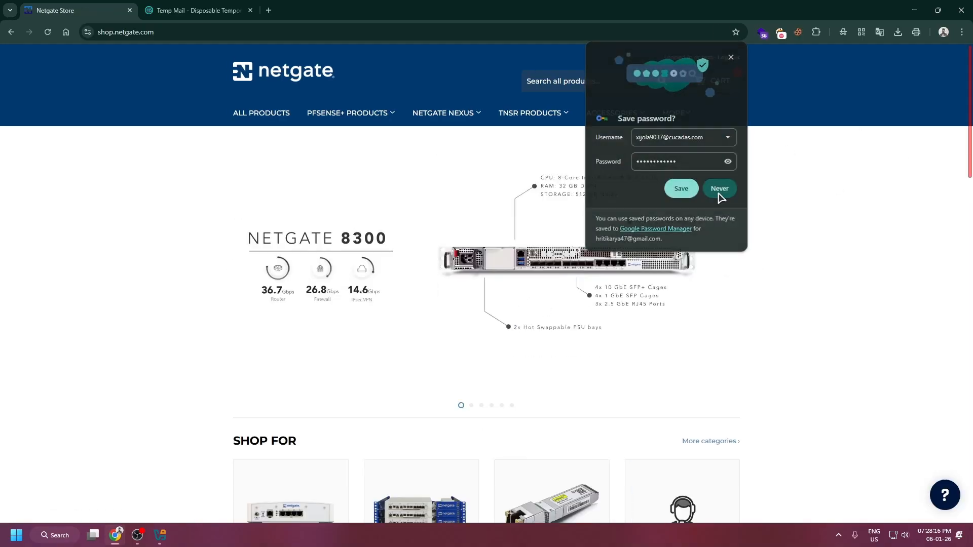
left_click(720, 191)
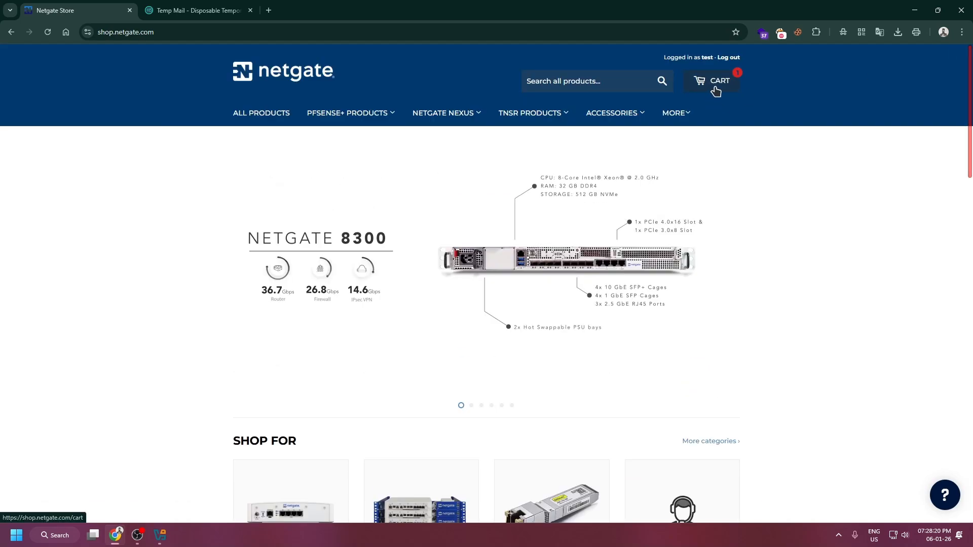
Check out the cart containing the Netgate Installer and complete the order.
left_click(715, 92)
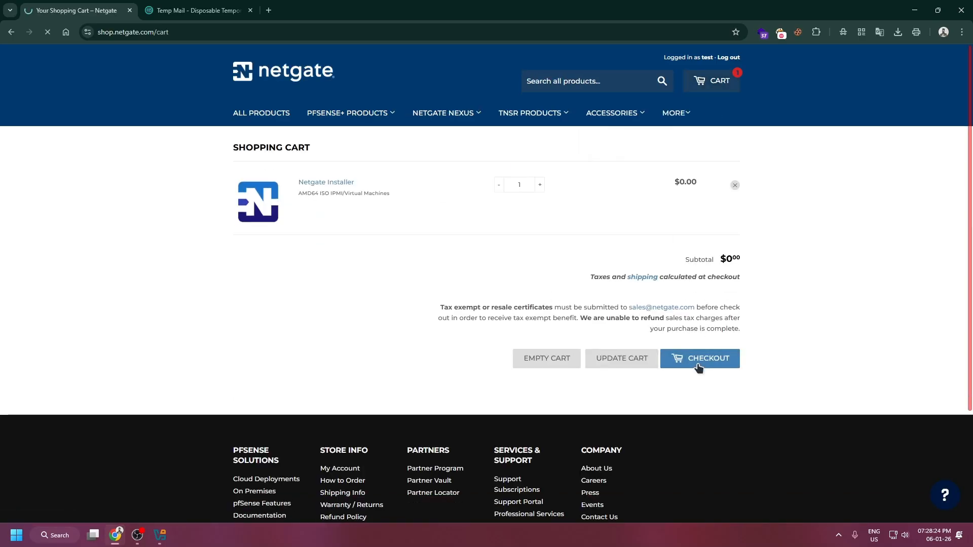
left_click(698, 366)
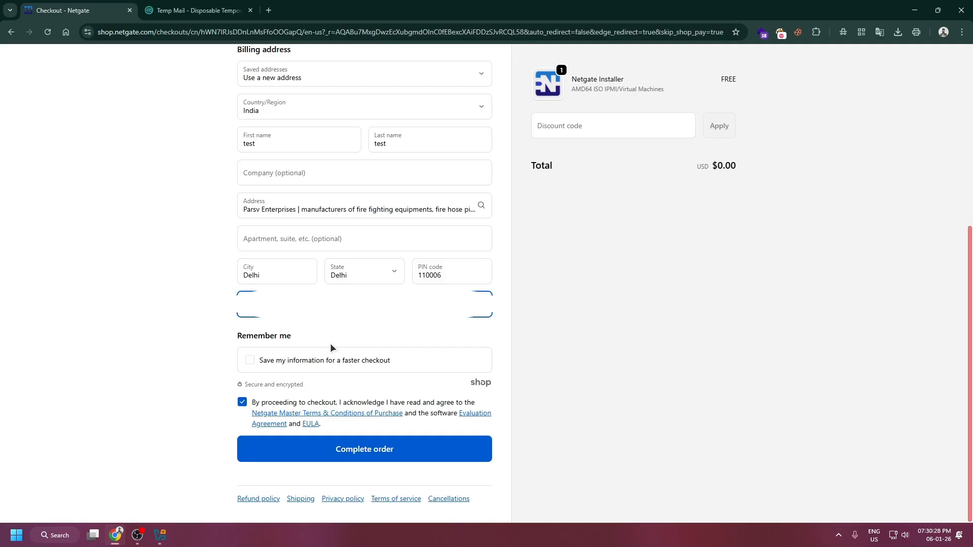
left_click(377, 457)
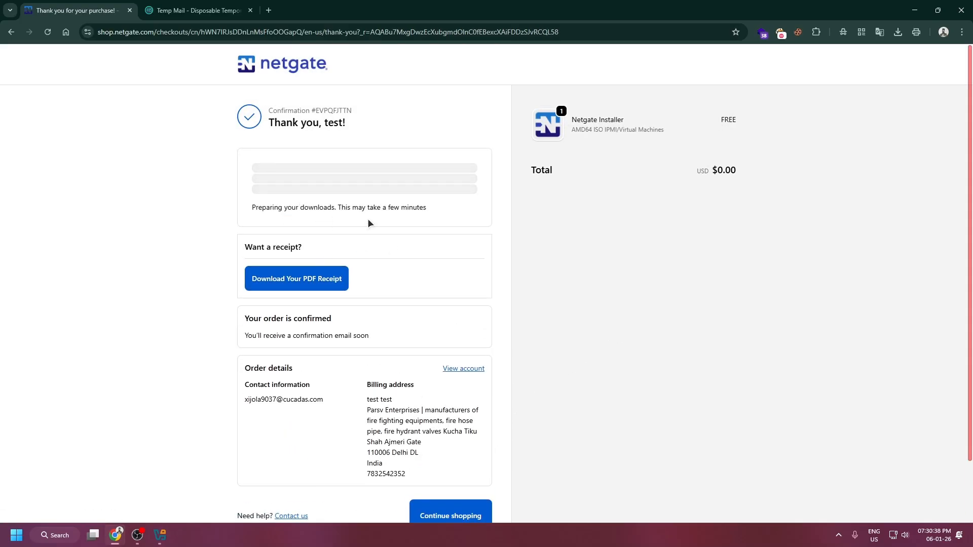
Download netgate-installer-v1.1.1-RELEASE-amd64.iso.gz from the order confirmation page and check its progress in the download history.
triple_click(289, 209)
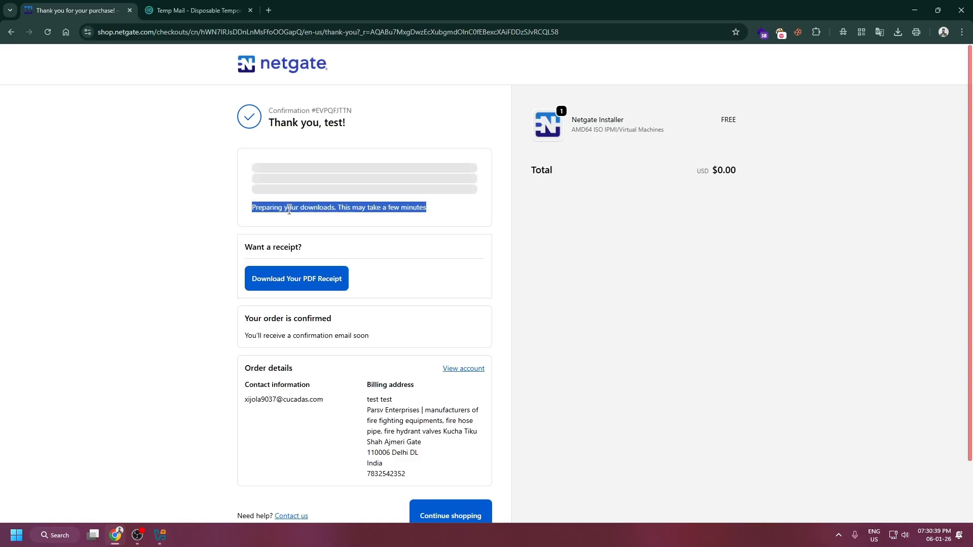
left_click(386, 207)
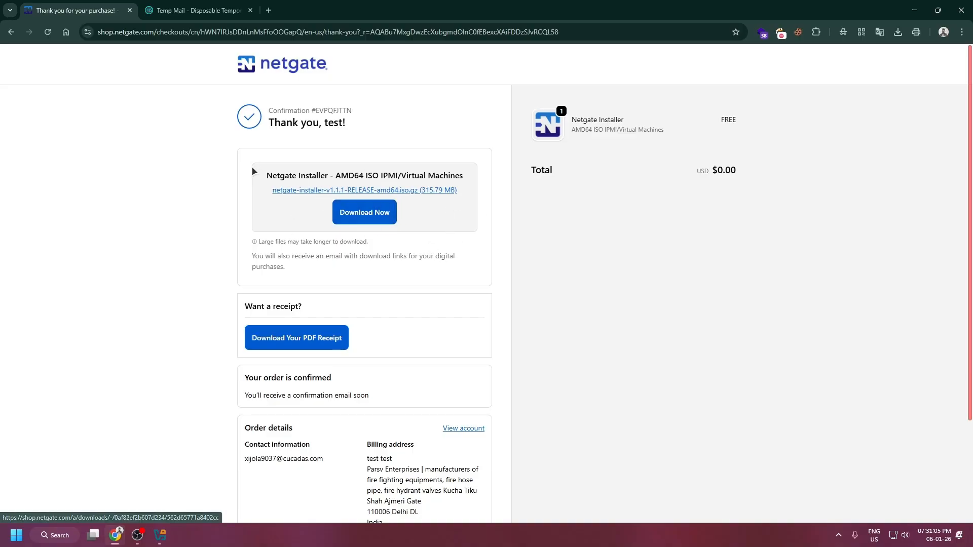
left_click_drag(252, 167, 415, 209)
left_click(368, 215)
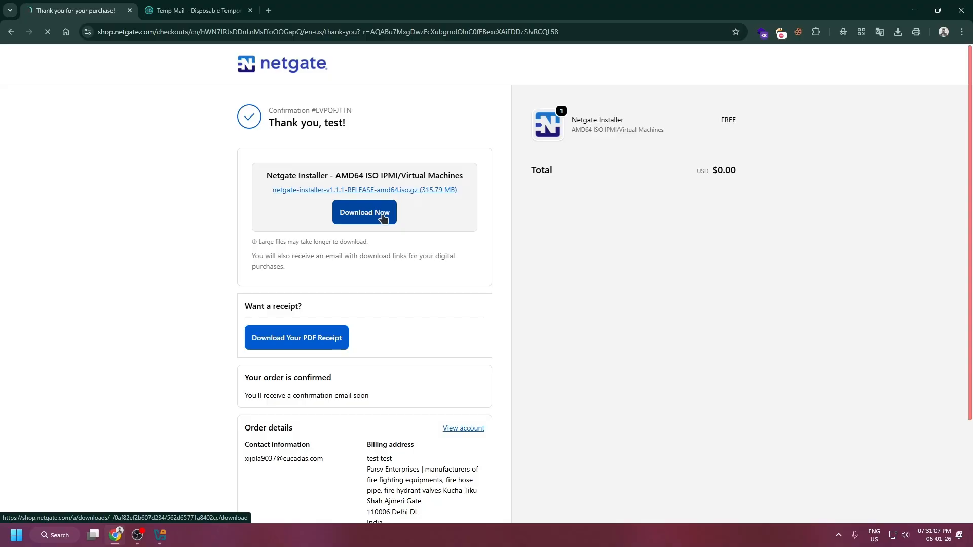
left_click(900, 34)
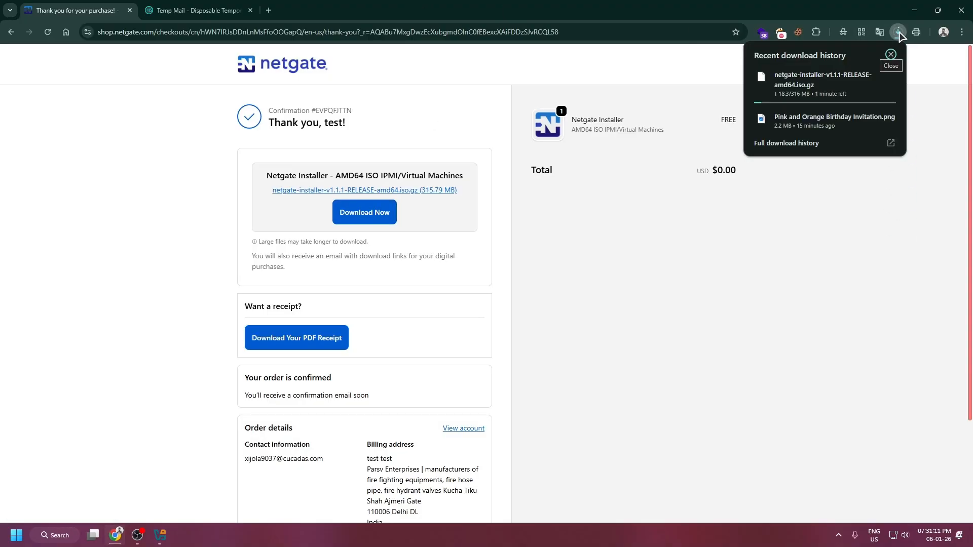
left_click(899, 32)
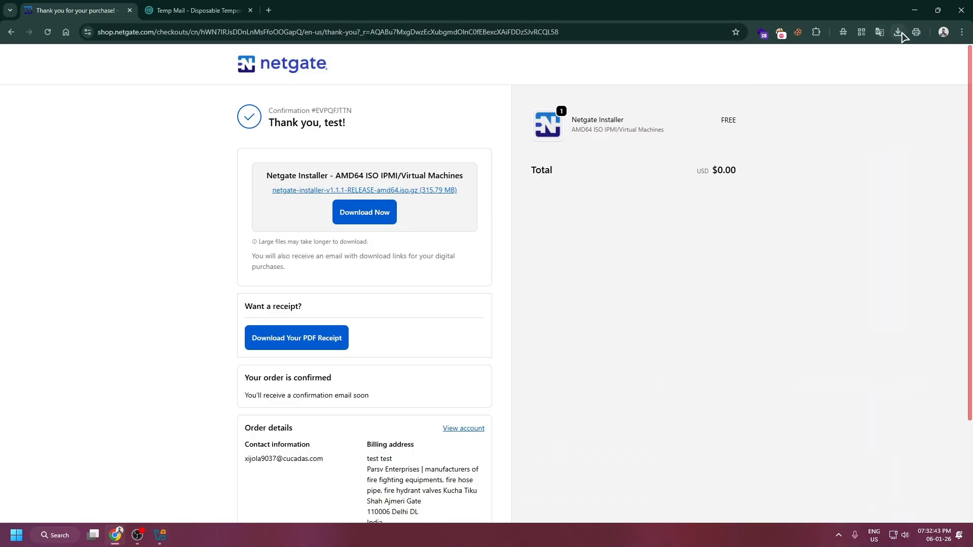
left_click(898, 32)
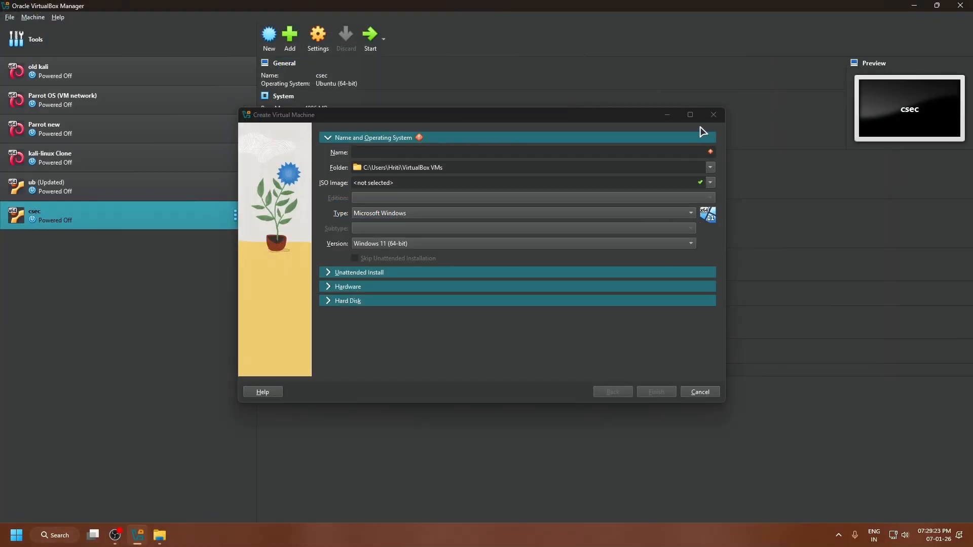
Close VirtualBox's Create Virtual Machine dialog, switch to File Explorer, and extract netgate-installer-v1.1.1-RELEASE-amd64.iso.gz into its own folder with WinRAR.
left_click(718, 121)
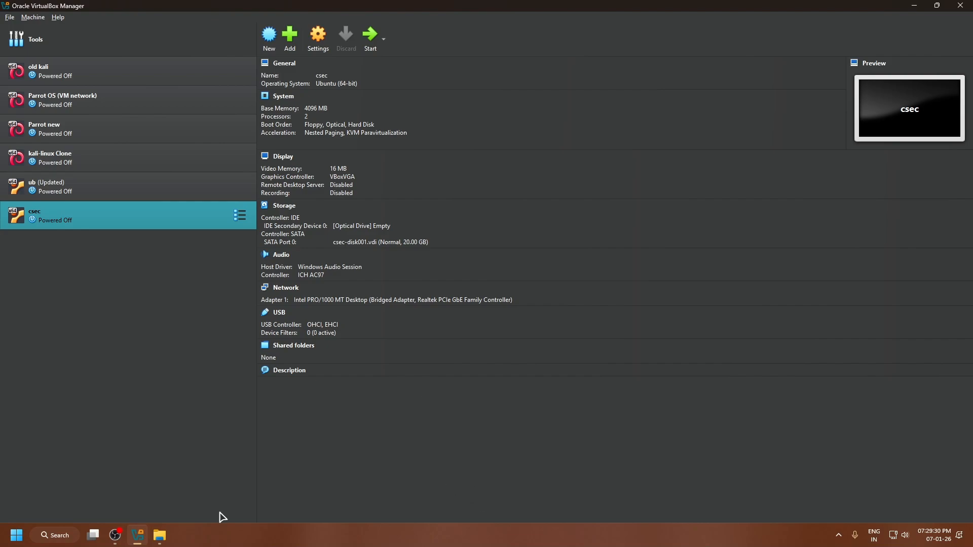
left_click(161, 537)
left_click(237, 92)
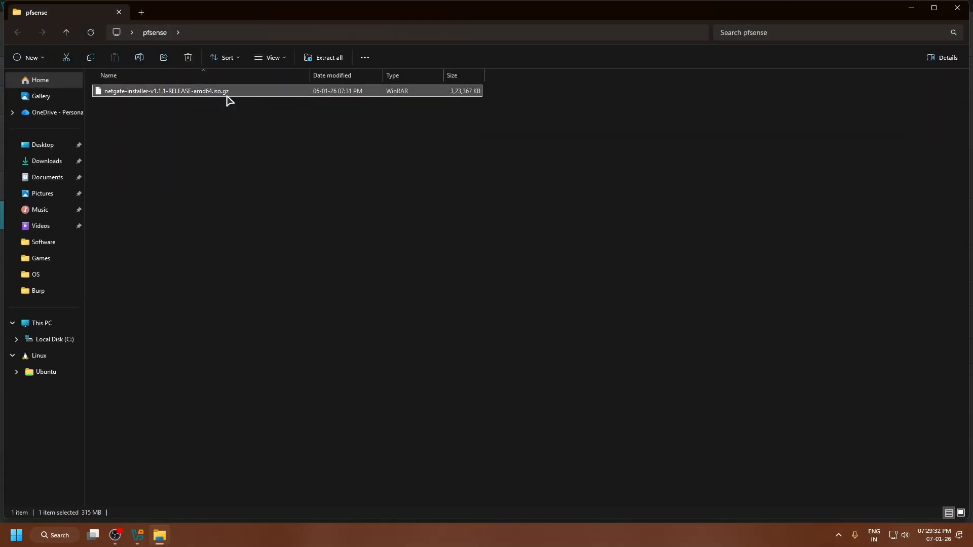
left_click(252, 106)
left_click(239, 96)
right_click(238, 94)
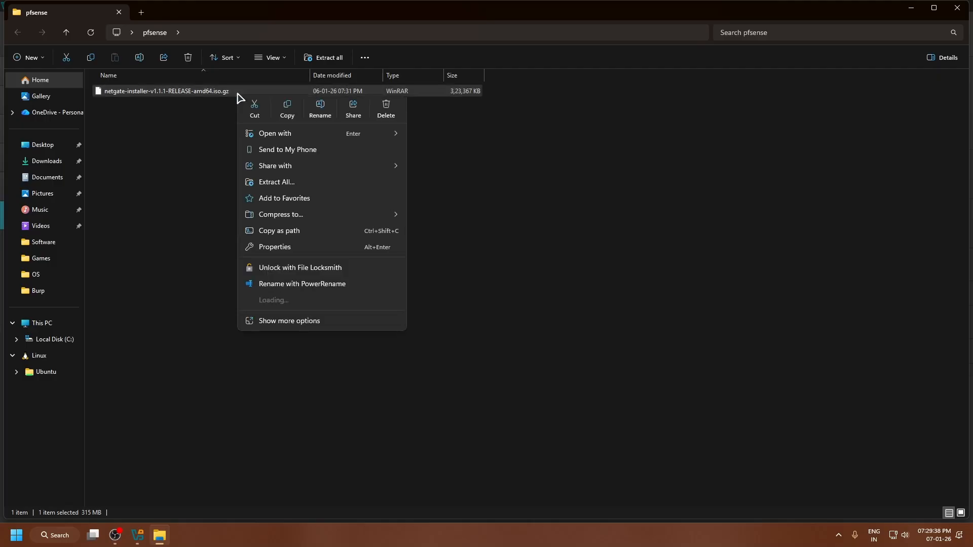
mouse_move(344, 307)
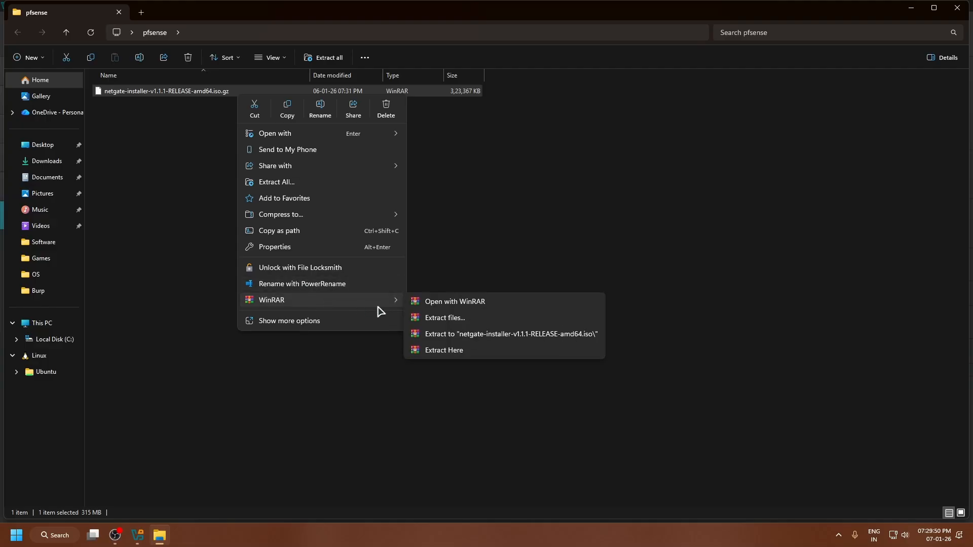
left_click(462, 338)
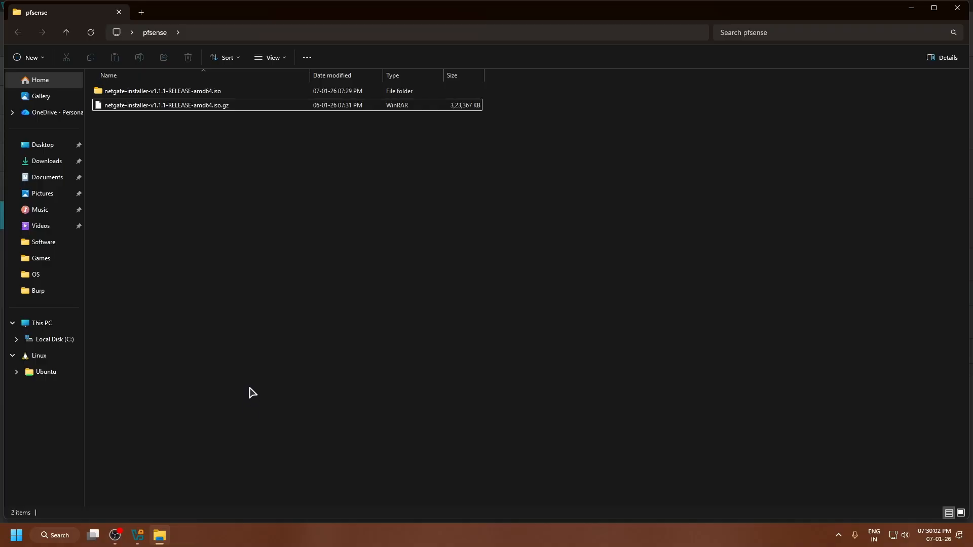
Open the extracted netgate-installer-v1.1.1-RELEASE-amd64.iso folder and widen the name column to check the disc image's full file name.
double_click(245, 93)
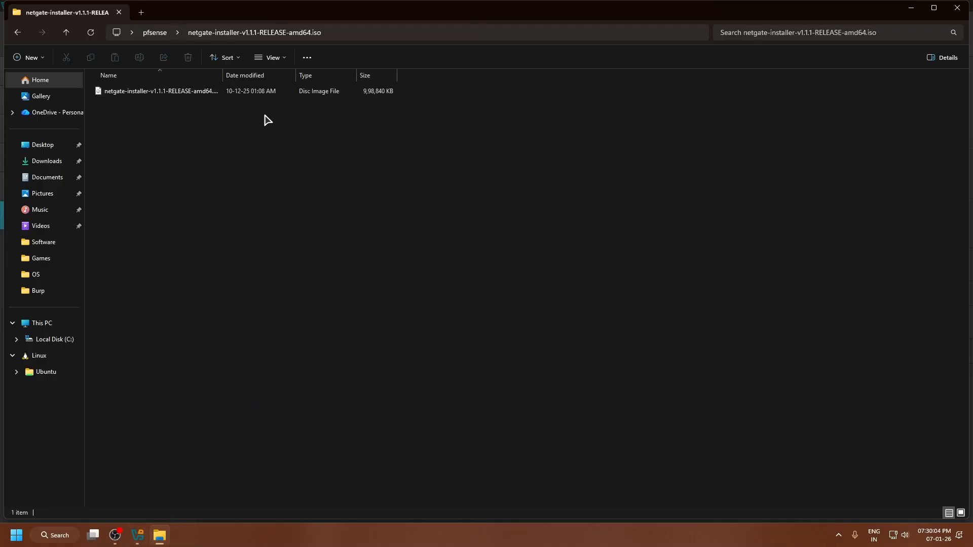
left_click_drag(224, 78, 318, 76)
left_click(446, 95)
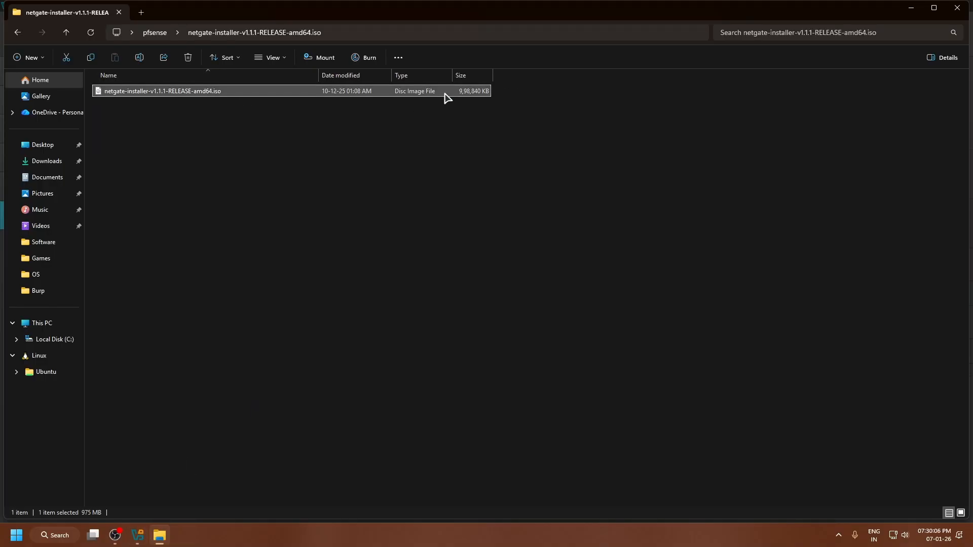
left_click(327, 220)
Switch to VirtualBox and begin creating a new virtual machine named pfsense.
left_click(138, 535)
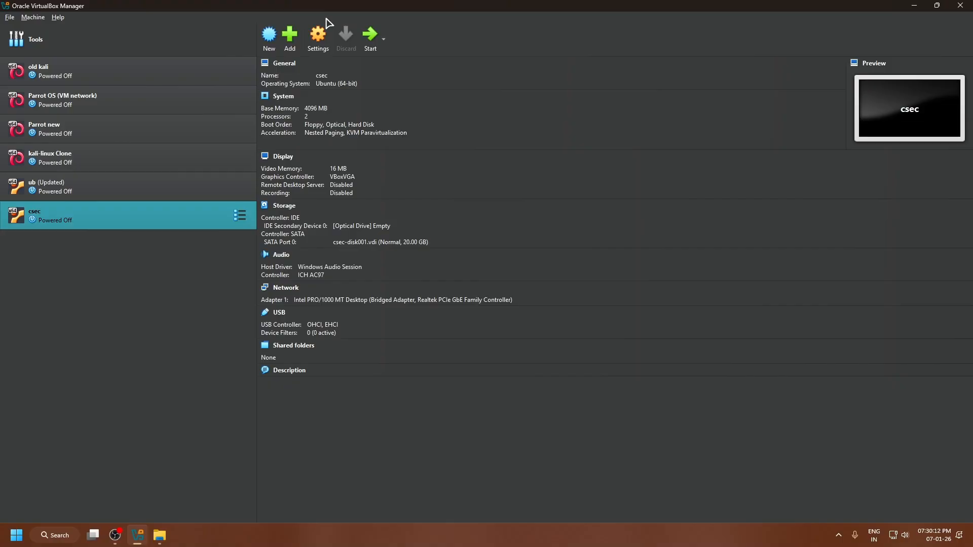
left_click(274, 51)
type("pfsense")
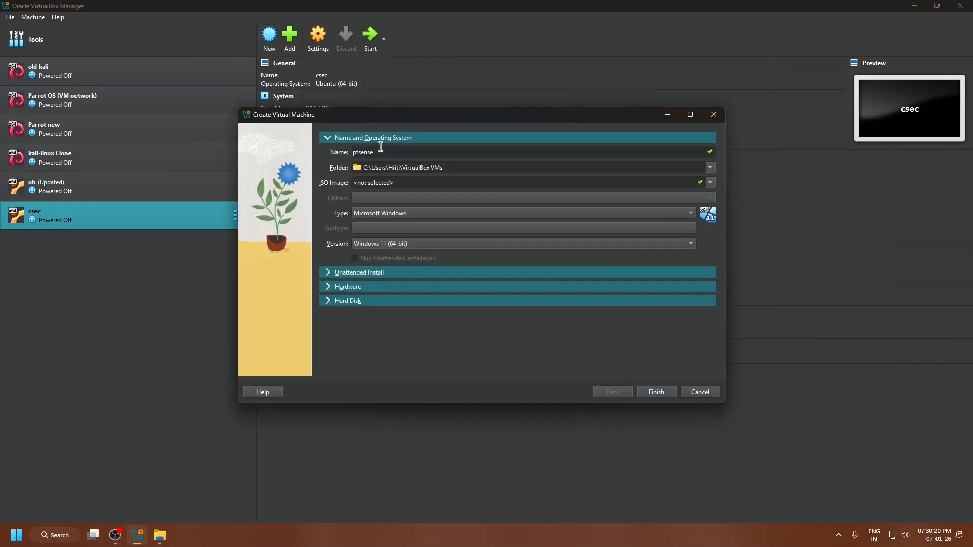
Use netgate-installer-v1.1.1-RELEASE-amd64.iso from the extracted folder as the machine's ISO image and set the operating system type to BSD.
left_click(710, 183)
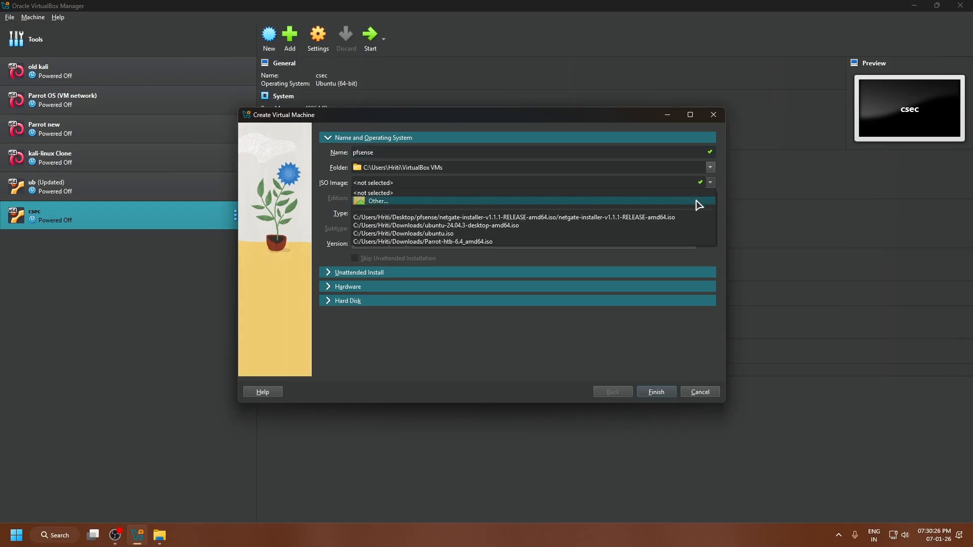
left_click(697, 201)
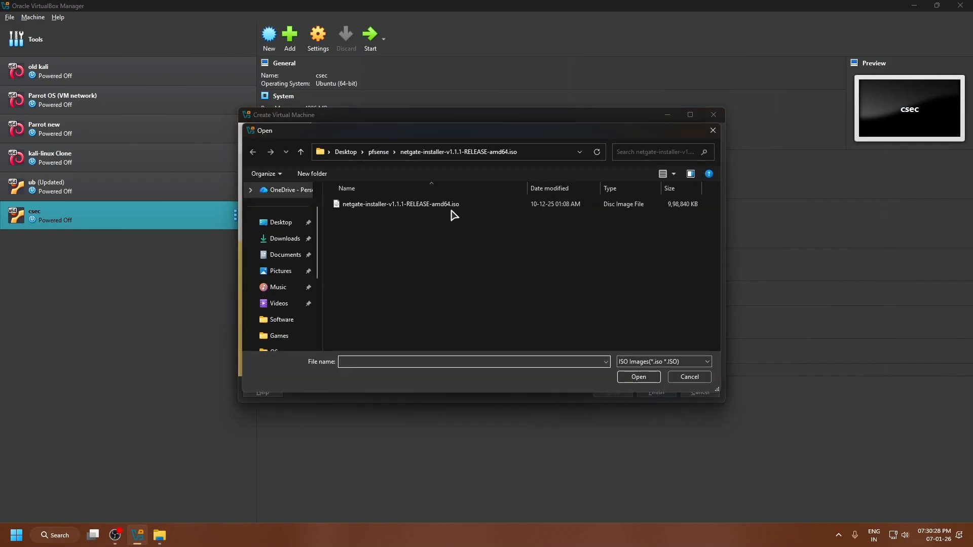
left_click(455, 208)
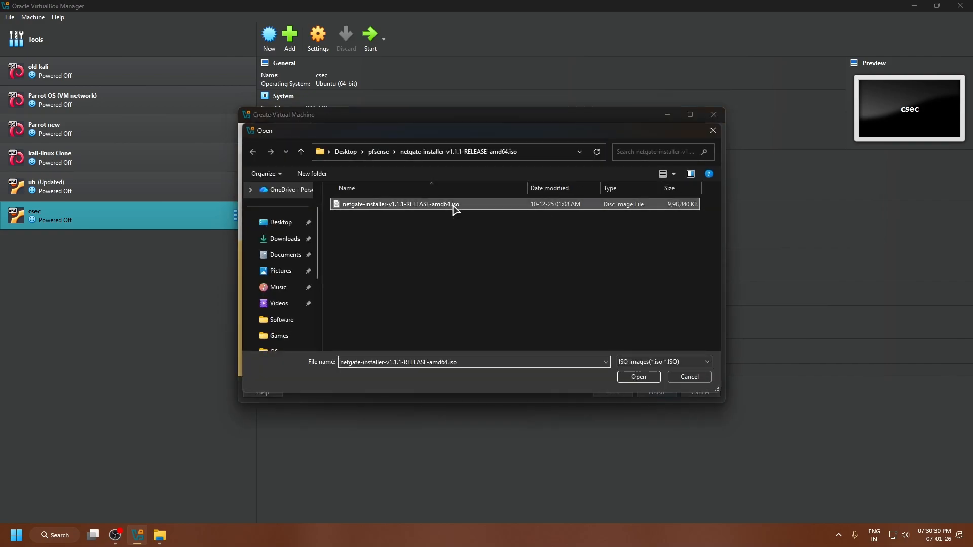
left_click(639, 375)
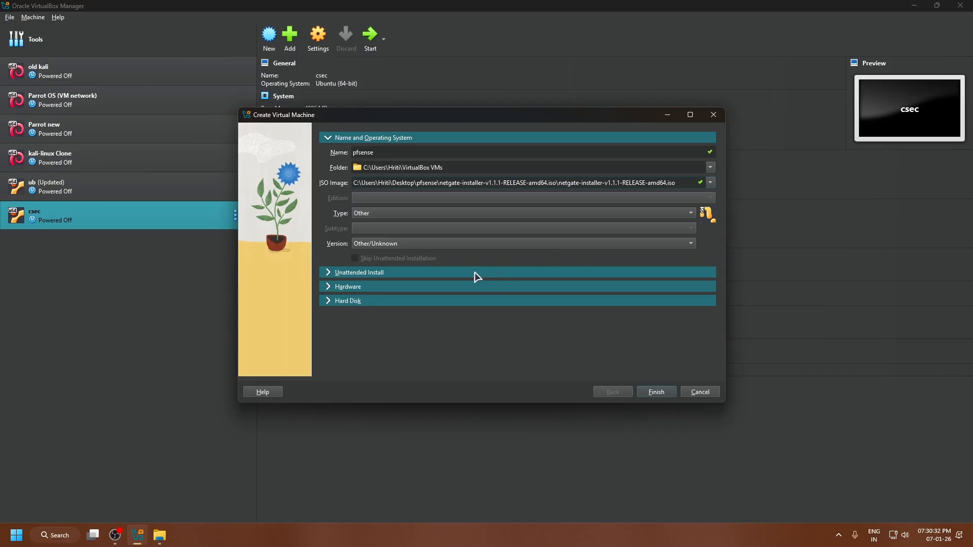
left_click(661, 213)
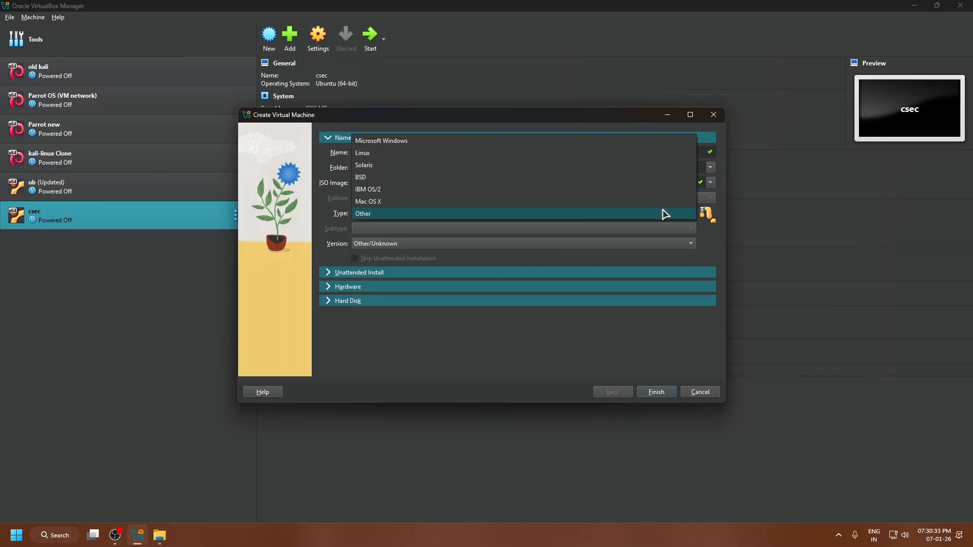
left_click(567, 178)
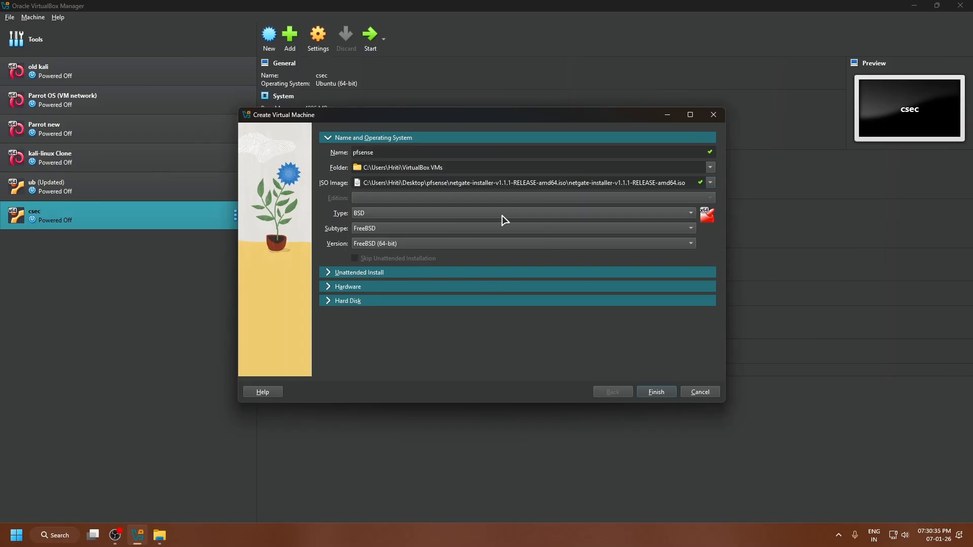
Give the new machine 2048 MB of base memory and 2 processors, and finish creating it.
left_click(329, 301)
left_click(332, 167)
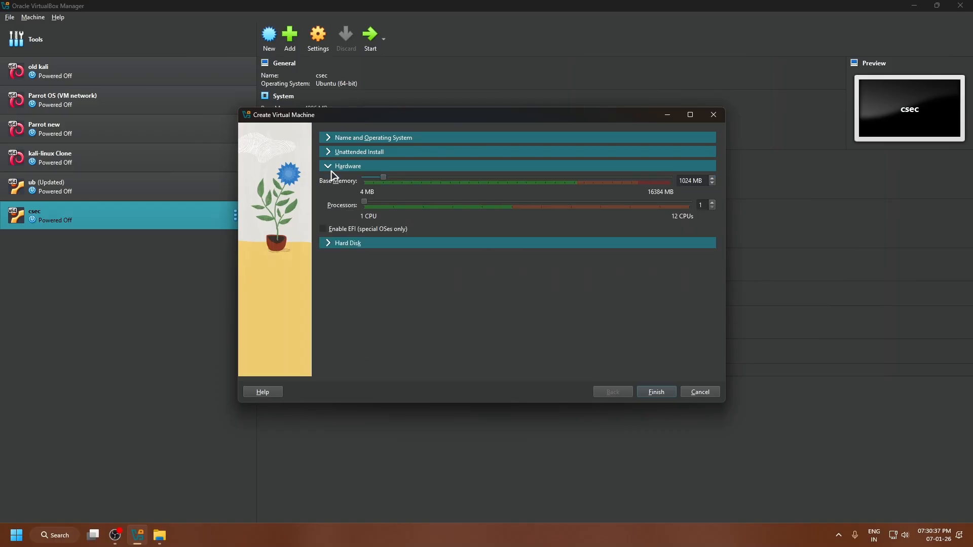
double_click(691, 183)
key("BackSpace")
type("2048")
double_click(698, 205)
type("2")
left_click(660, 393)
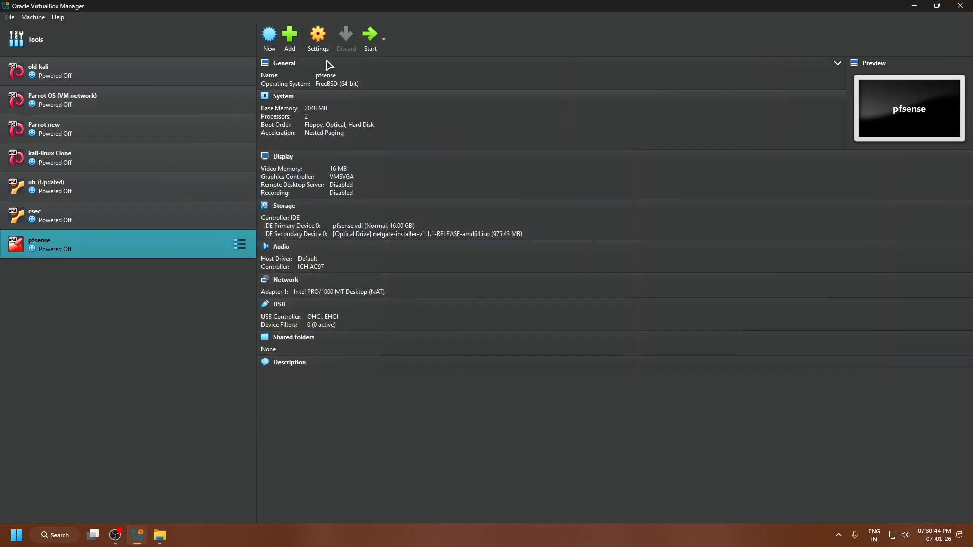
Enable network Adapter 2 for the pfsense machine, attach it to Internal Network, and save the settings.
left_click(321, 35)
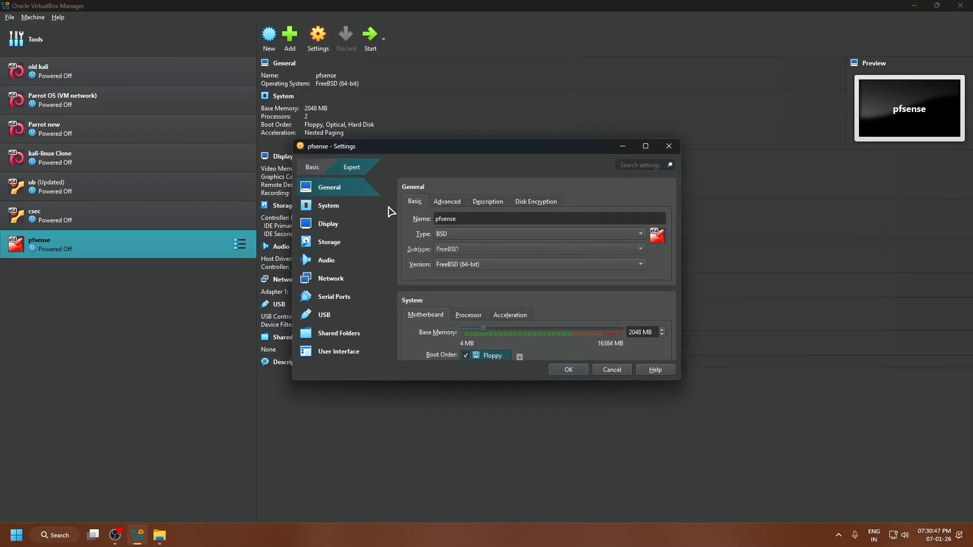
left_click(339, 279)
left_click(462, 202)
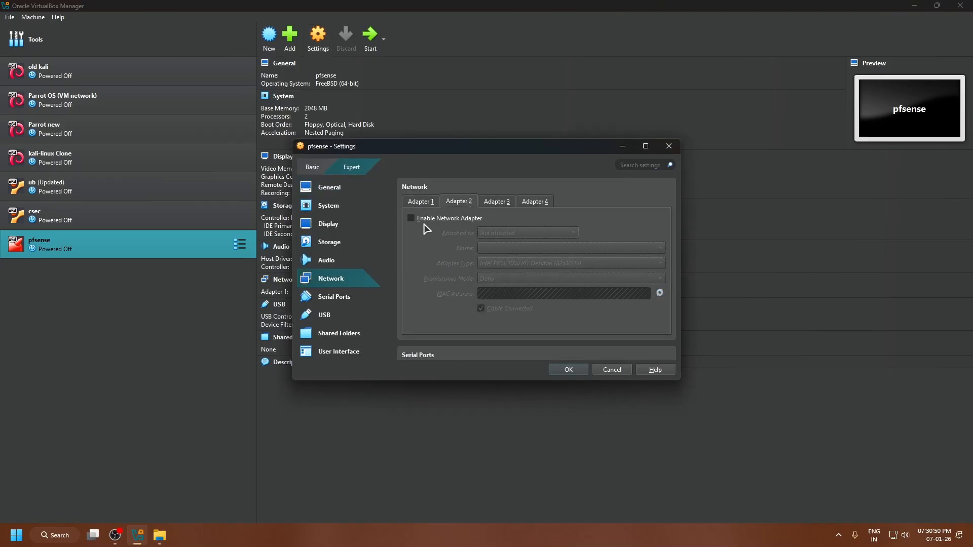
left_click(421, 222)
left_click(522, 235)
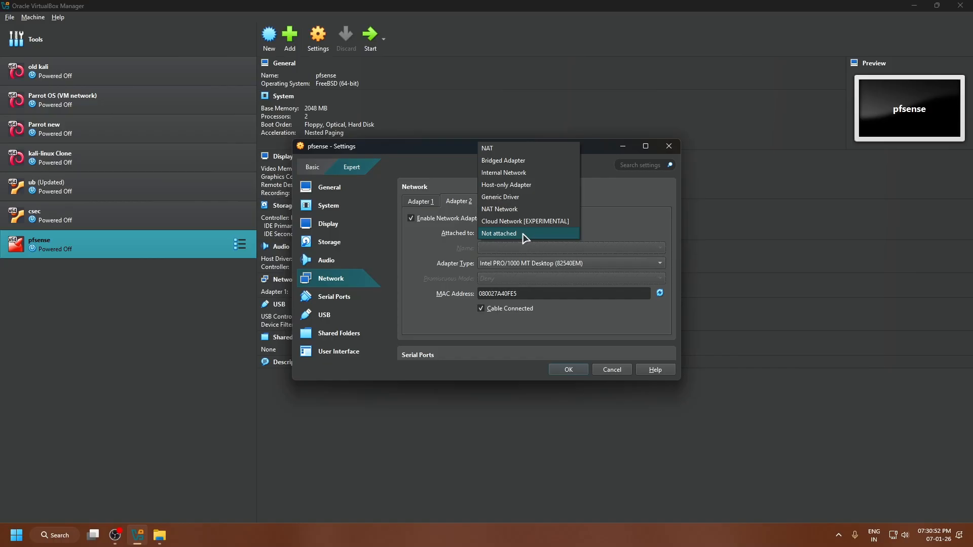
left_click(513, 173)
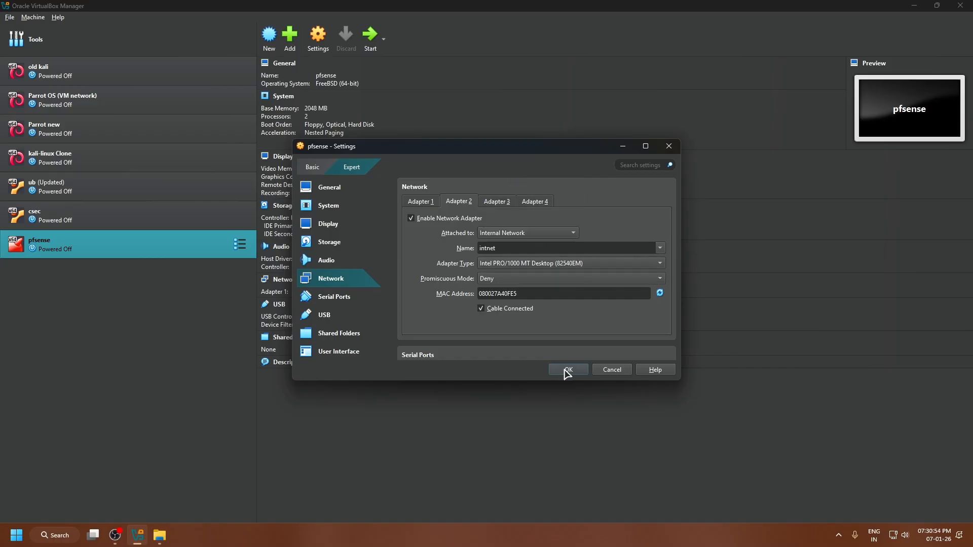
left_click(568, 370)
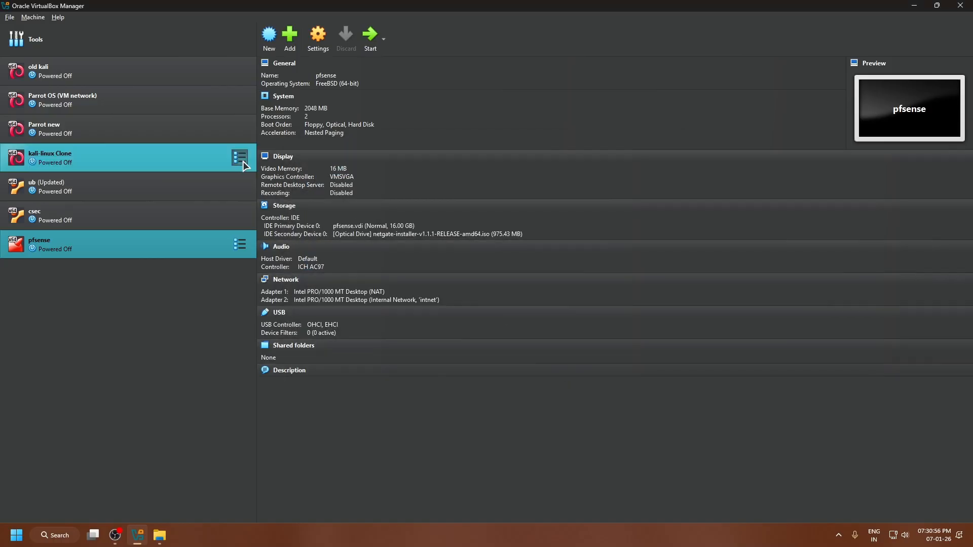
Start the pfsense machine in a maximized window and proceed through the installer's copyright notice and Install pfSense option to interface selection.
left_click(369, 47)
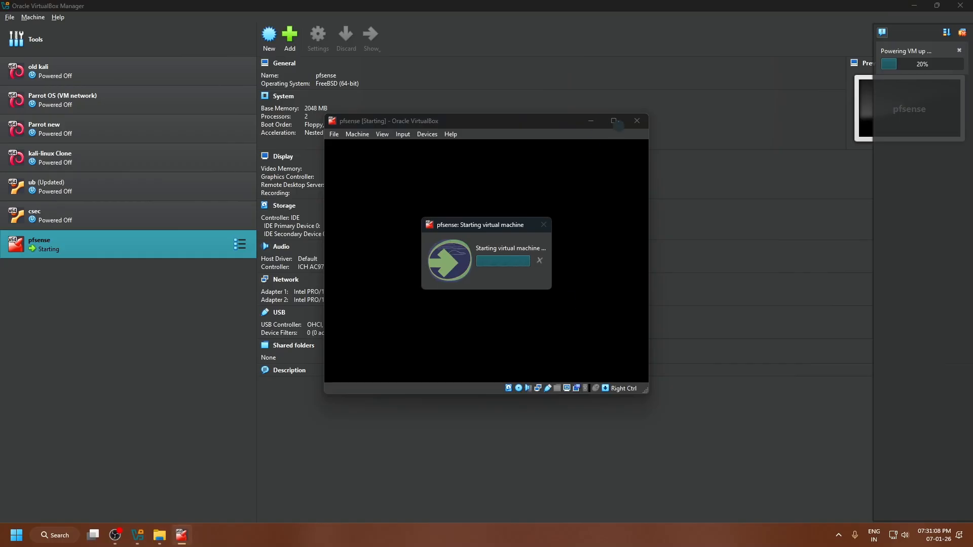
left_click(613, 121)
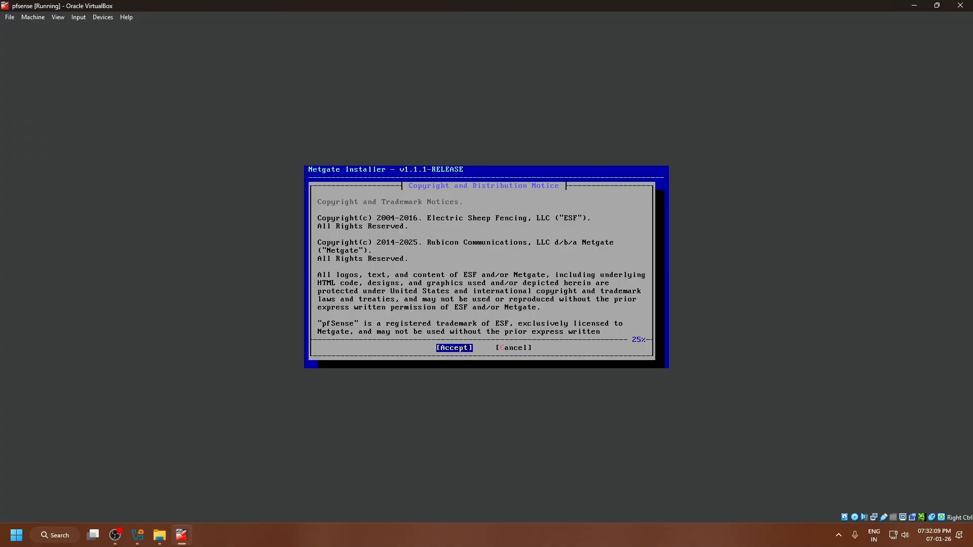
key("Return")
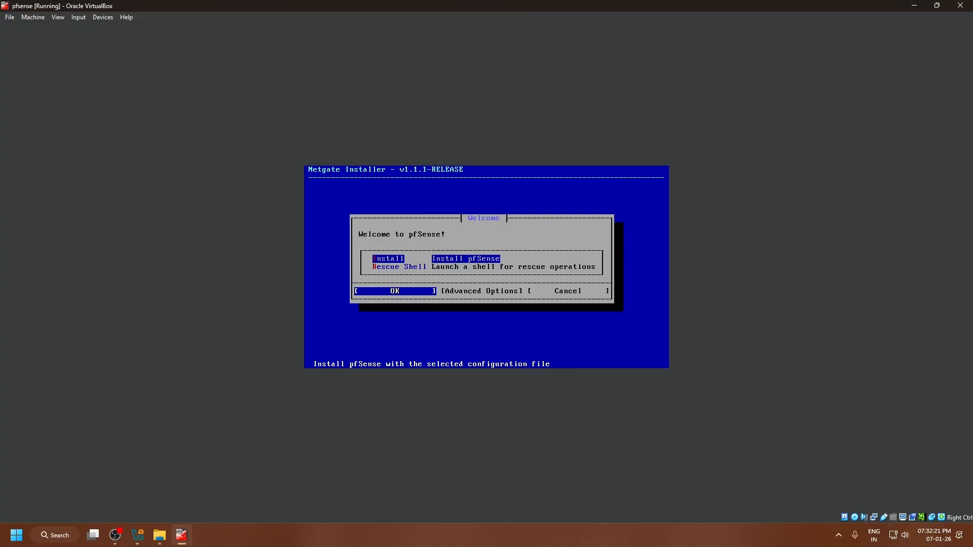
key("Return")
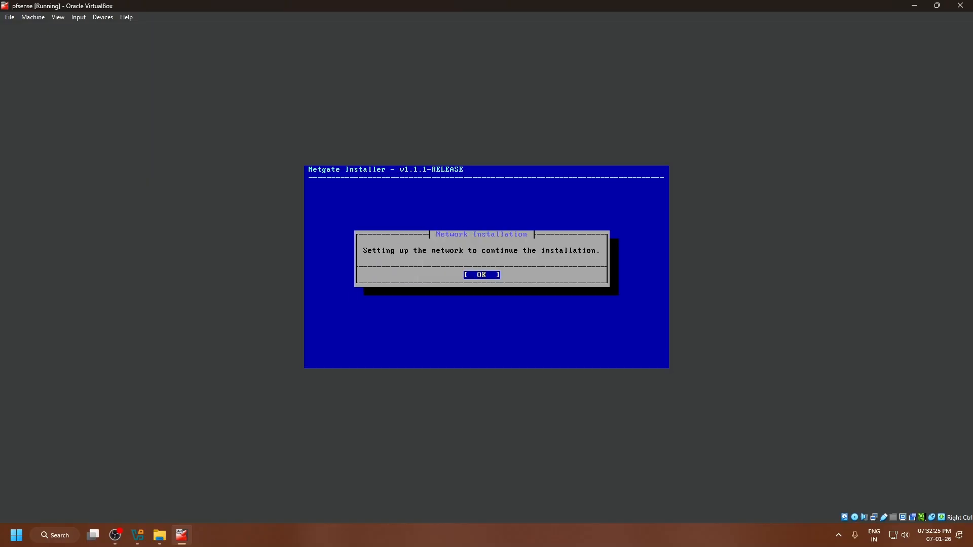
key("Return")
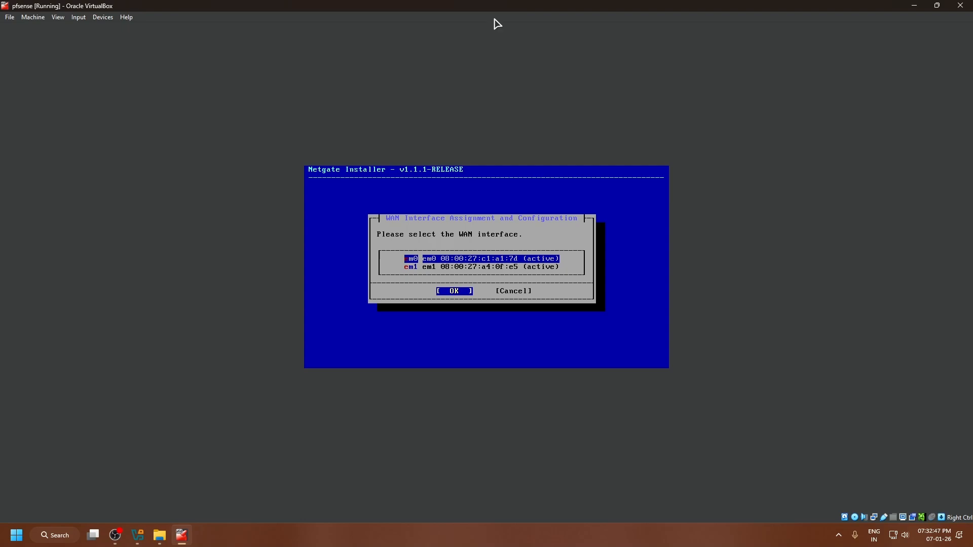
Check what Adapter 1 is attached to in the running machine's network settings, and close the settings without changes.
left_click(33, 17)
left_click(60, 28)
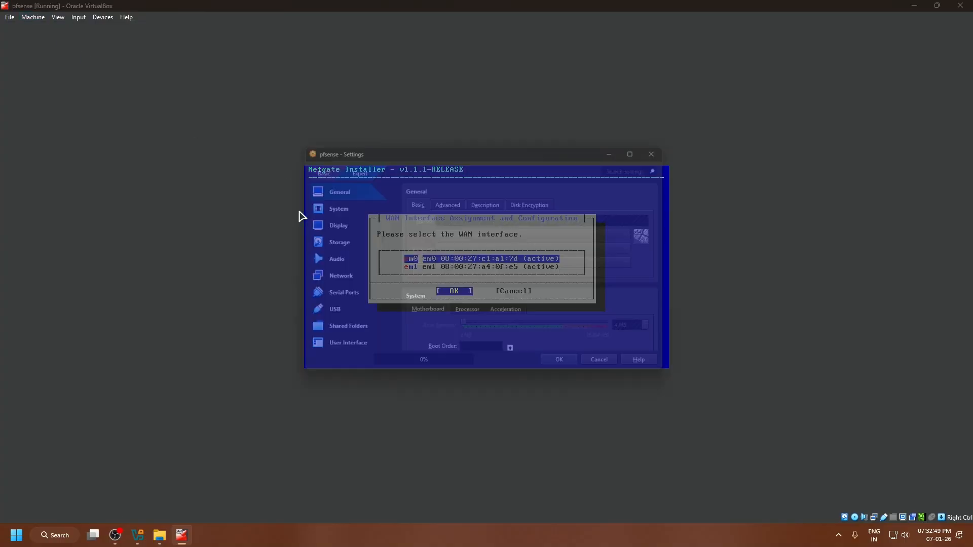
left_click(338, 279)
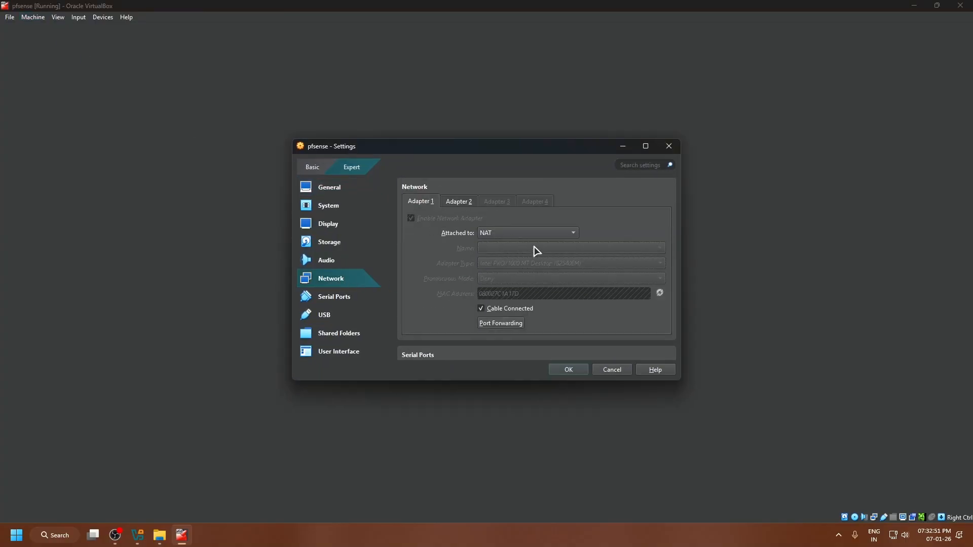
left_click(662, 149)
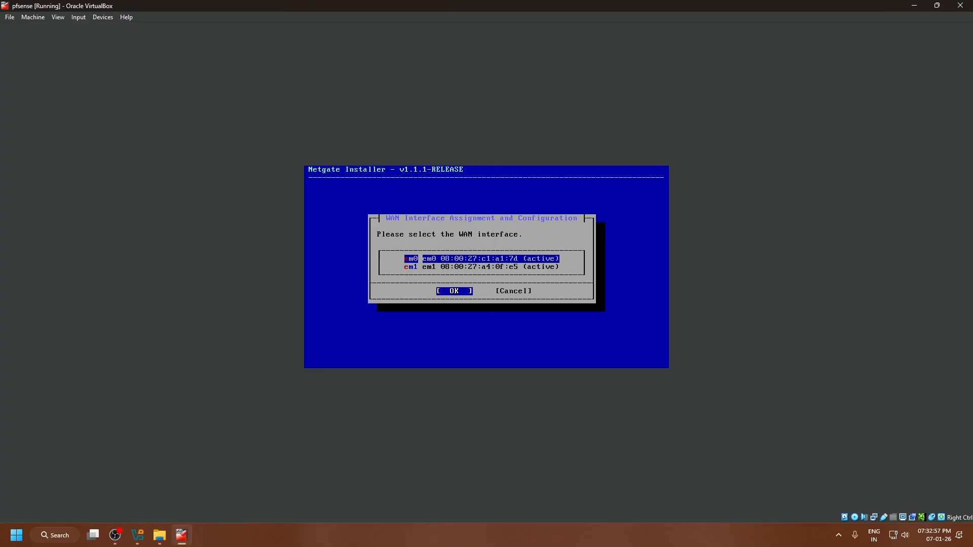
Assign em0 as the WAN interface and em1 as the LAN interface with their default network modes, and confirm the assignment.
key("Return")
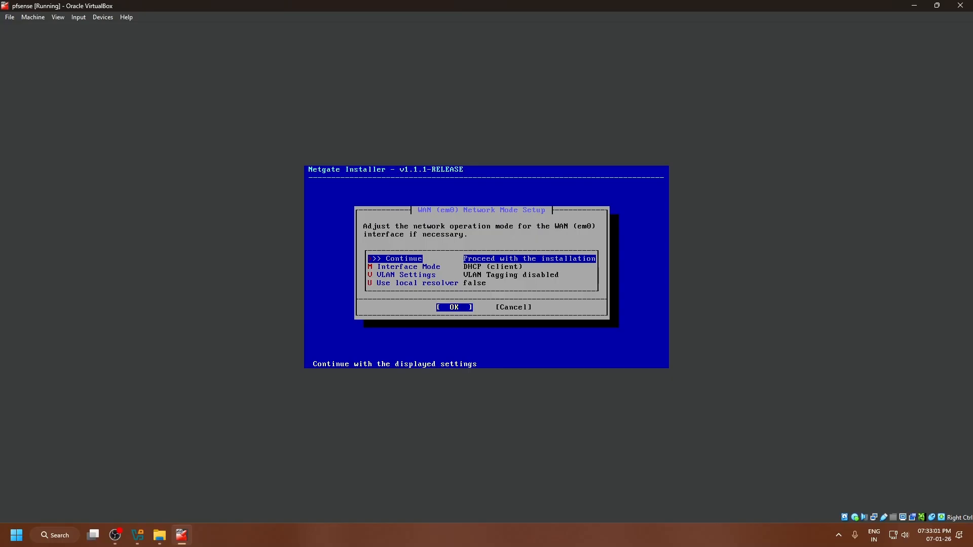
key("Return")
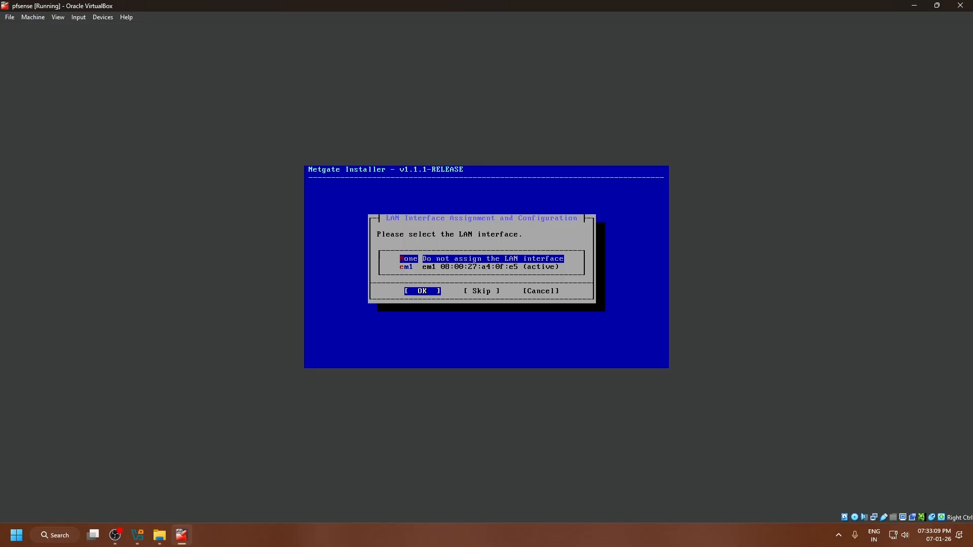
key("Down")
key("Return")
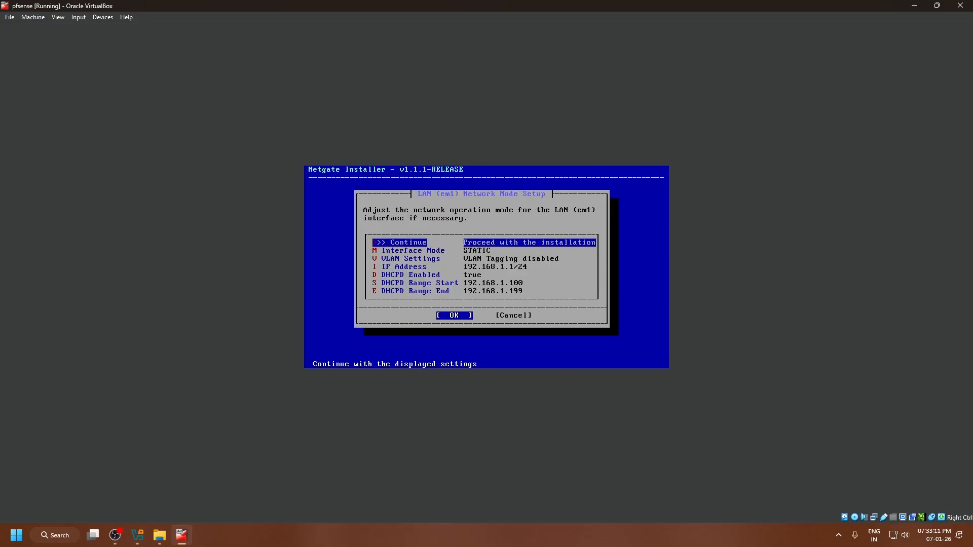
key("Return")
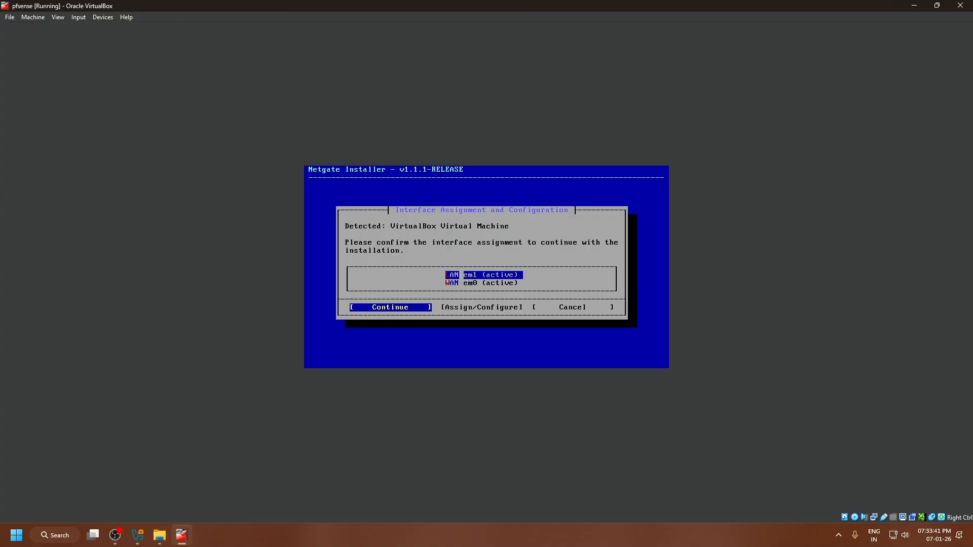
key("Return")
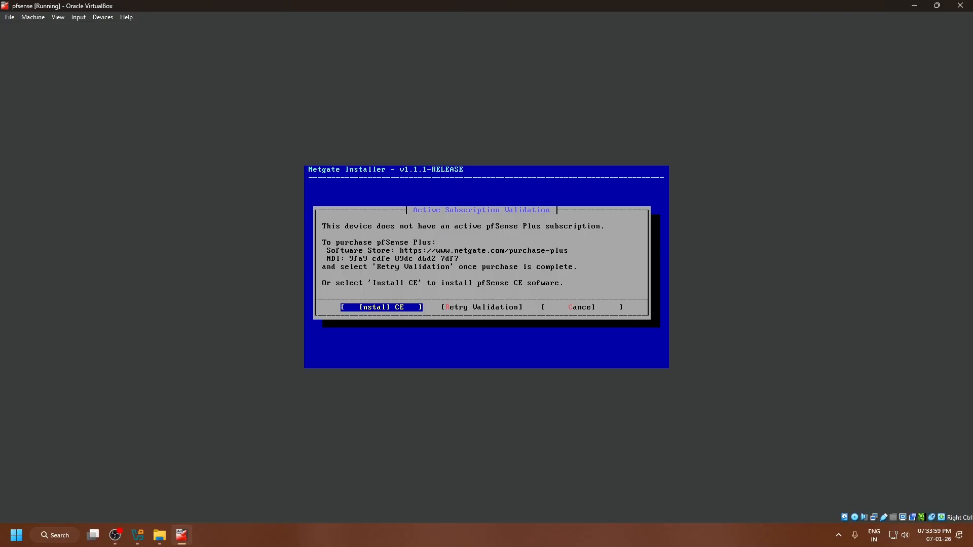
Install pfSense CE Current Stable Version (2.8.1) with the ZFS Stripe configuration on disk ada0, agreeing to destroy the disk's contents.
key("Return")
key("Return")
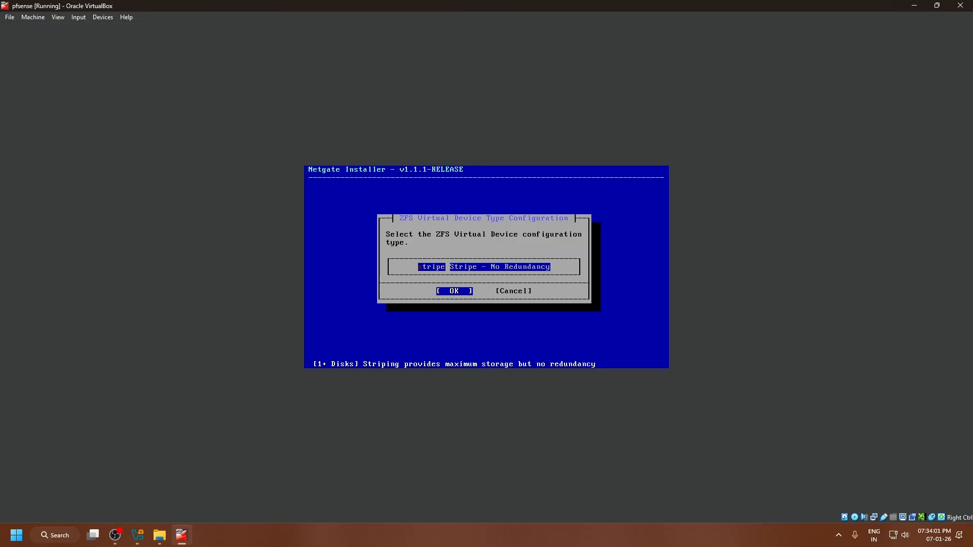
key("Return")
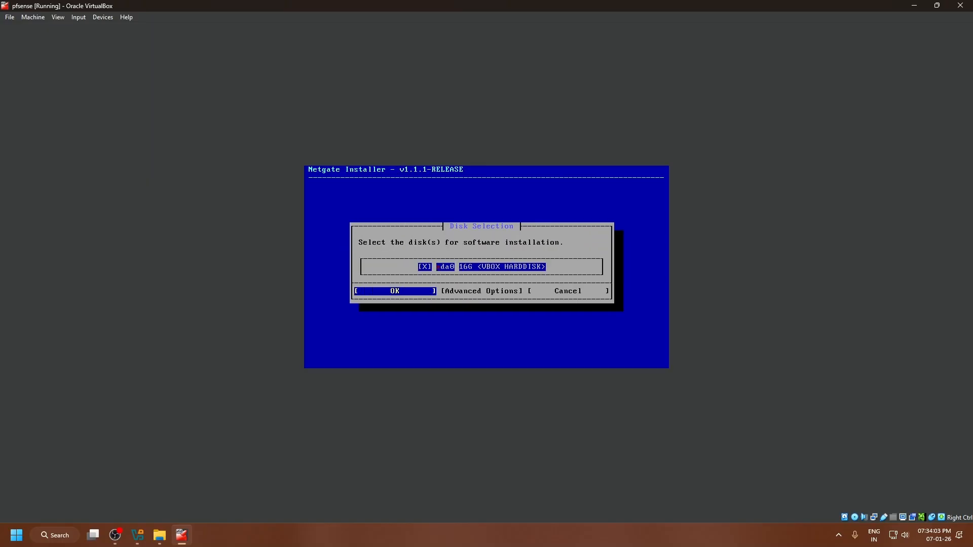
key("Return")
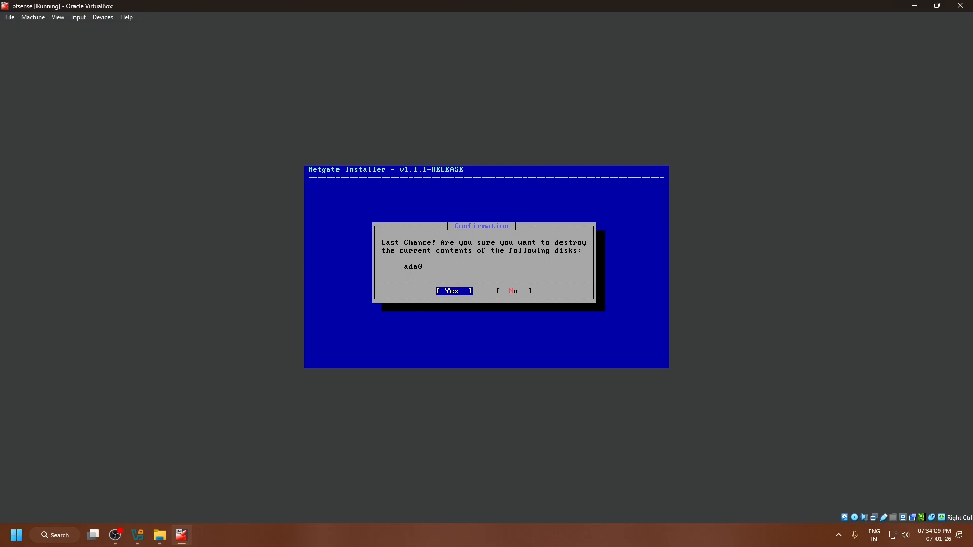
key("Return")
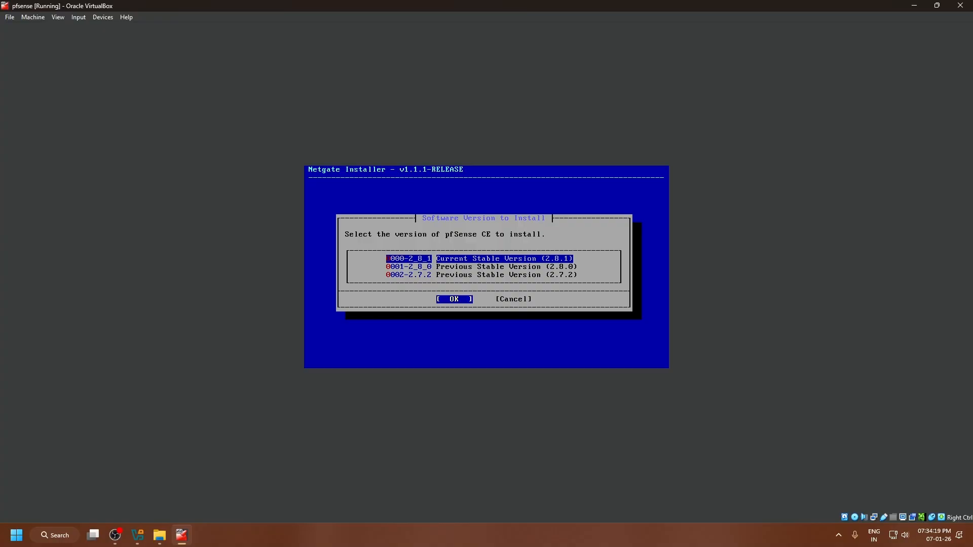
key("Return")
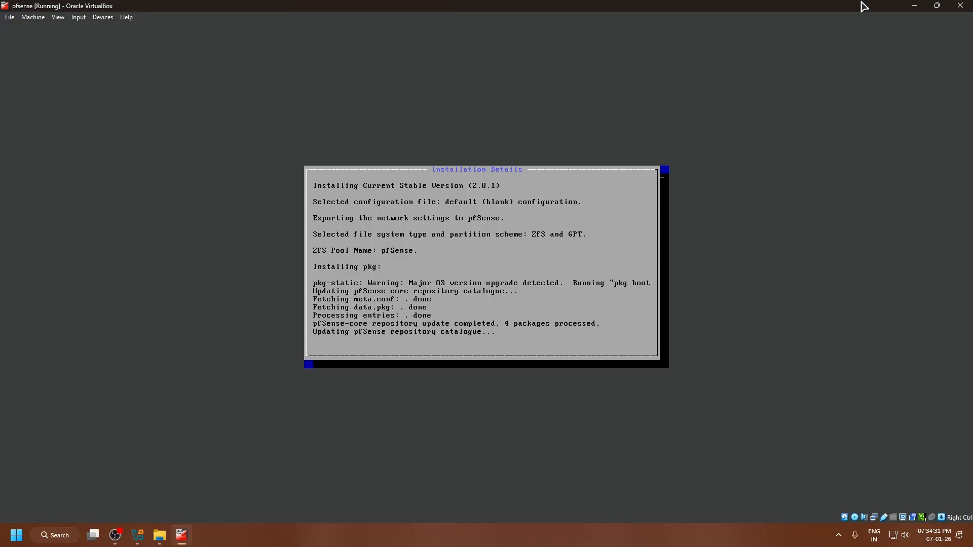
Check the Adapter 1 network settings of the Parrot OS (VM network) machine and return to the running pfsense machine.
left_click(915, 6)
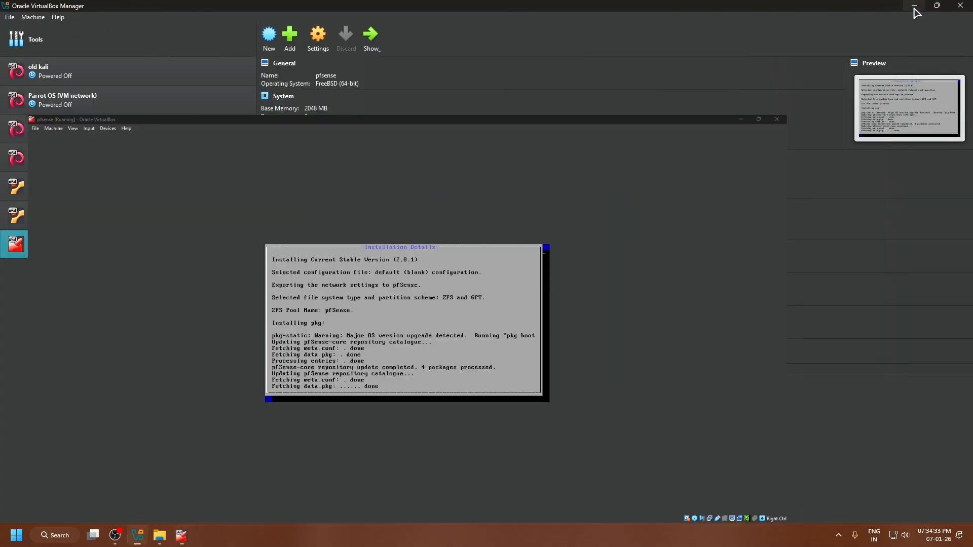
left_click(120, 109)
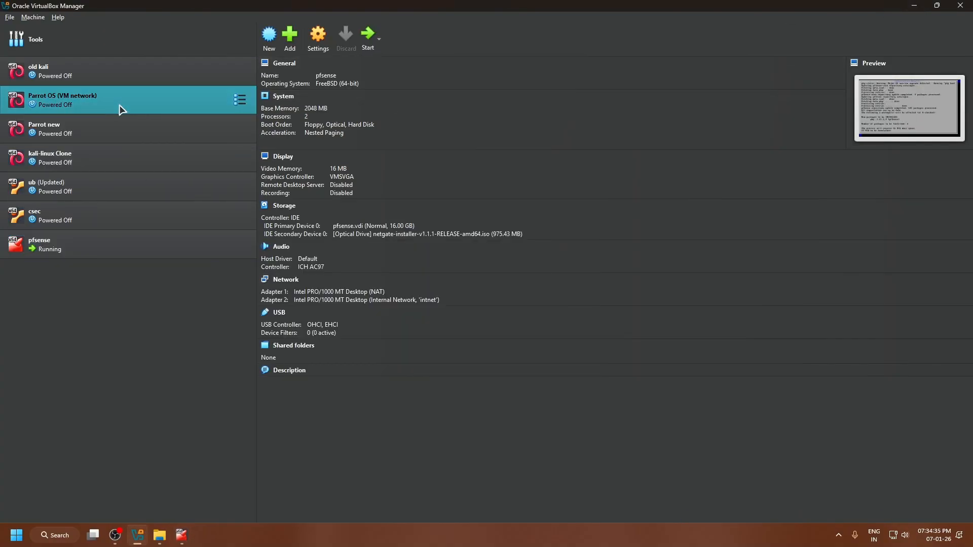
left_click(322, 44)
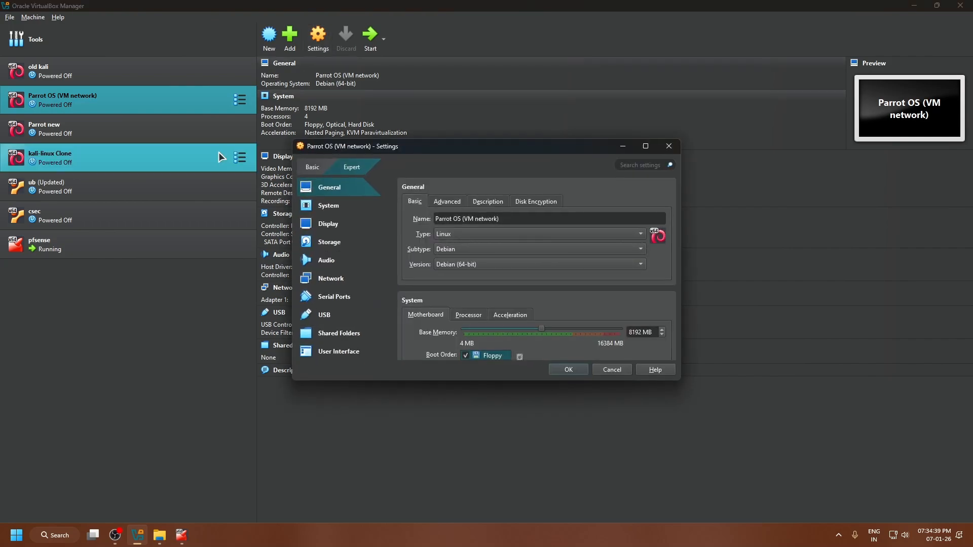
left_click(343, 280)
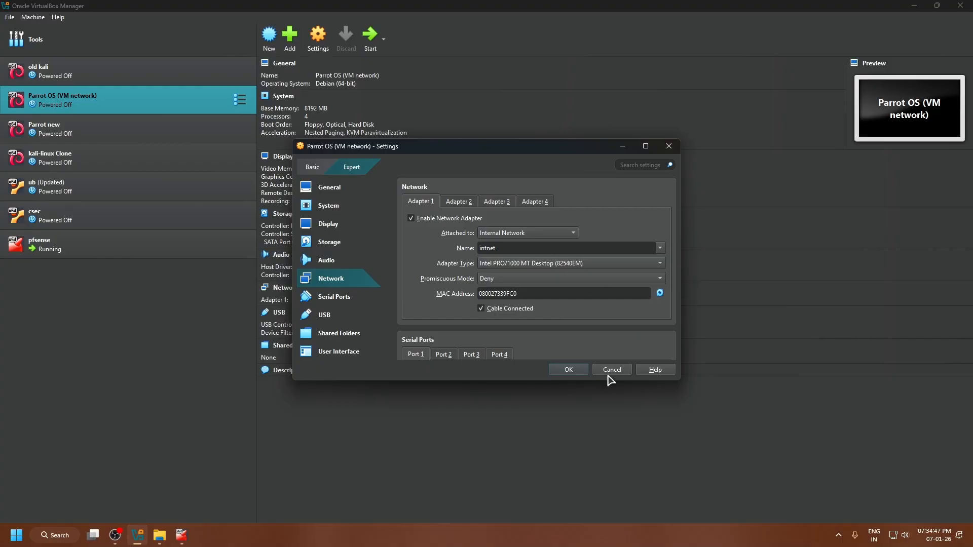
left_click(569, 370)
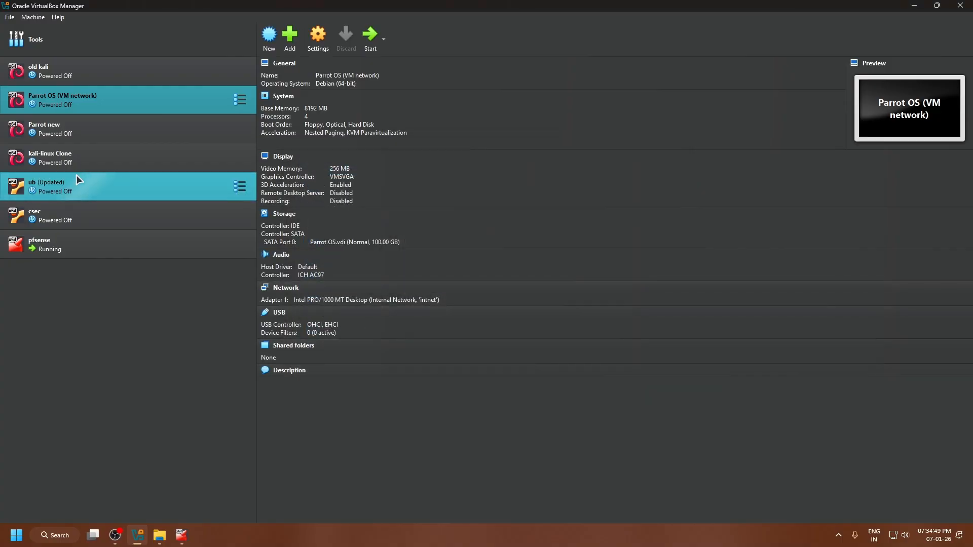
left_click(121, 239)
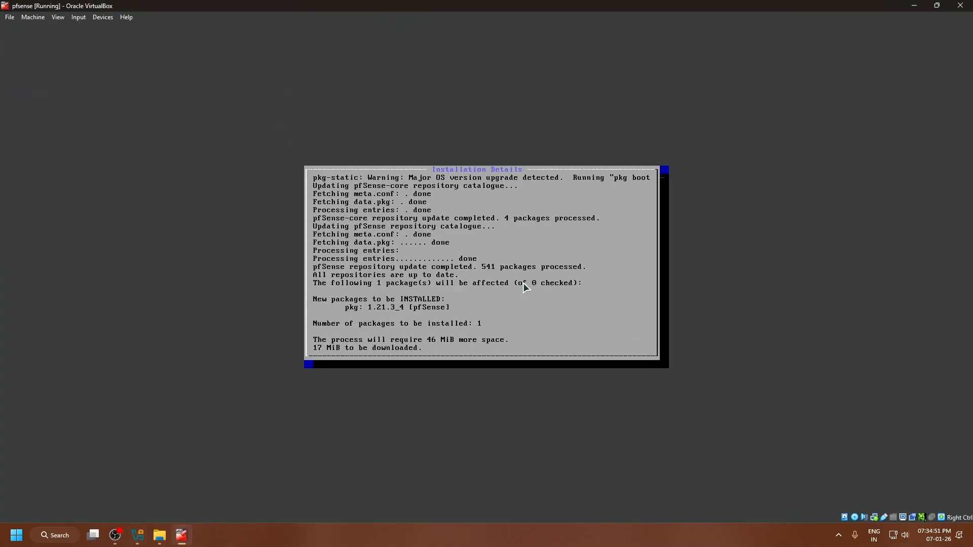
Compare the details of the Parrot OS (VM network) and pfsense machines in the manager and return to the installer window.
left_click(916, 6)
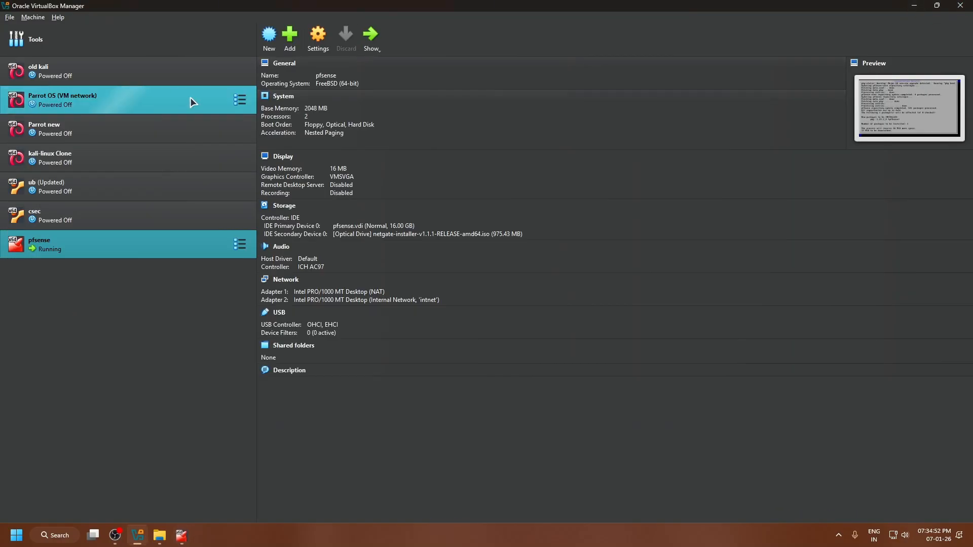
left_click(112, 96)
left_click(174, 256)
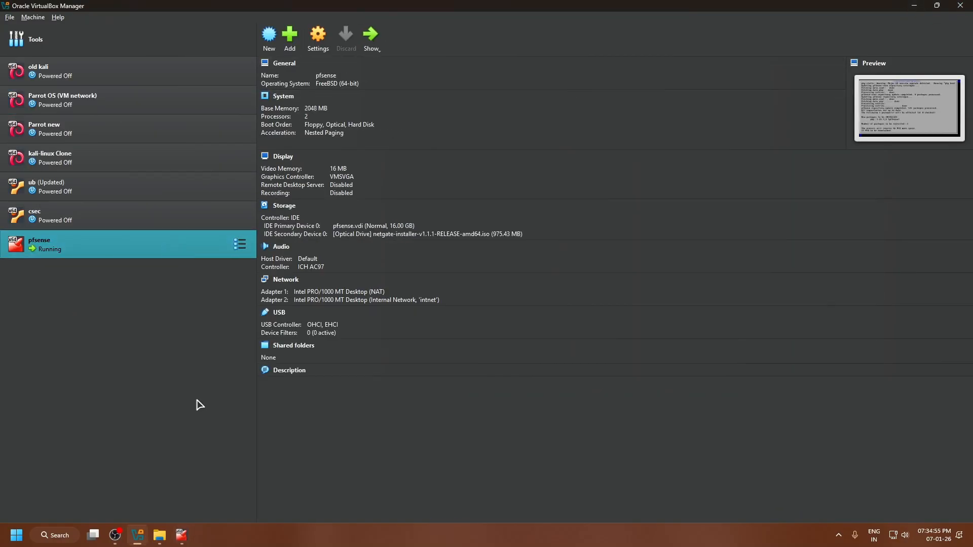
left_click(181, 535)
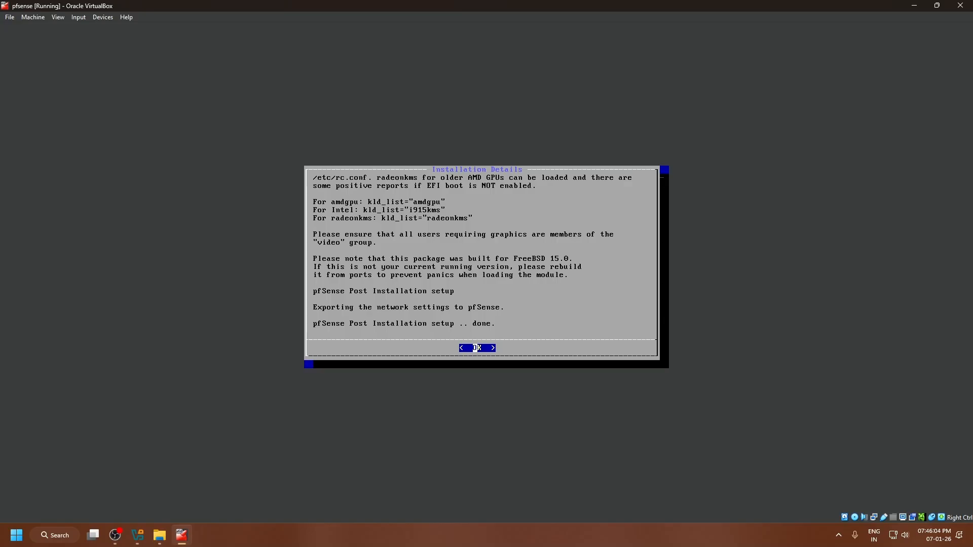
Acknowledge the finished pfSense post-installation setup and choose to reboot into the installed system.
key("Return")
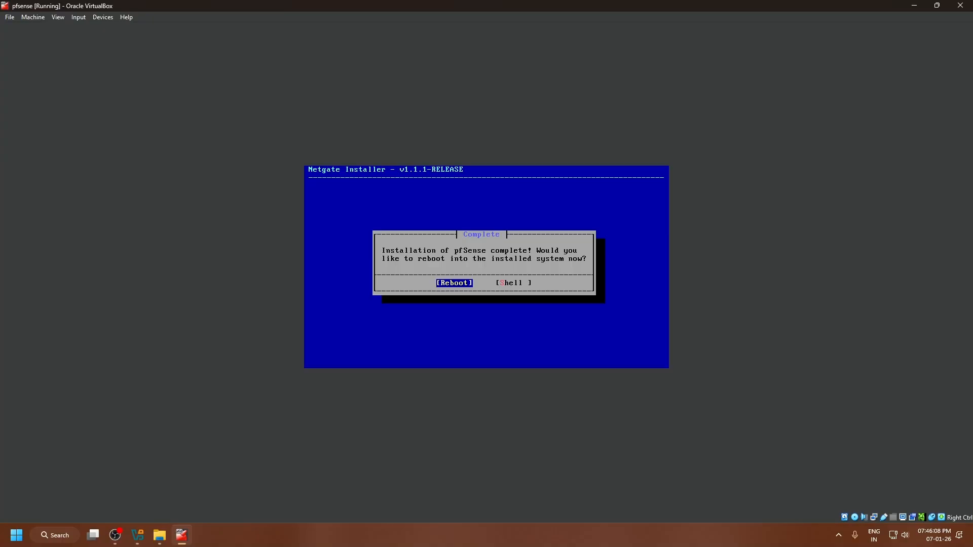
key("Right")
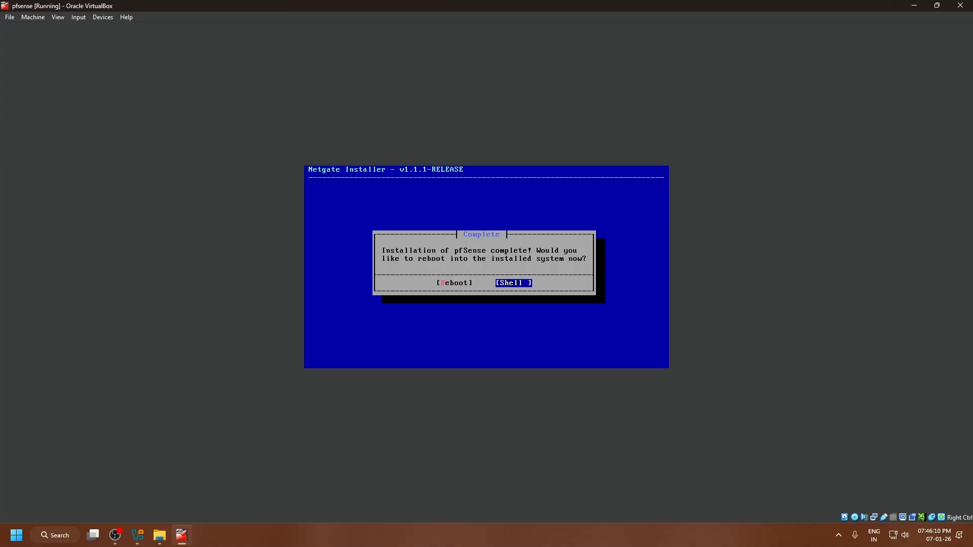
key("Left")
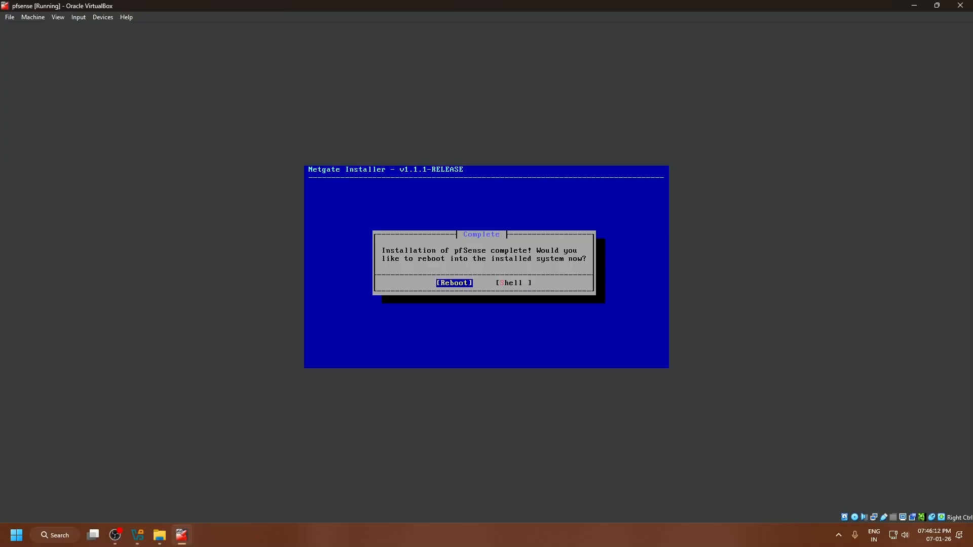
key("Right")
key("Left")
key("Return")
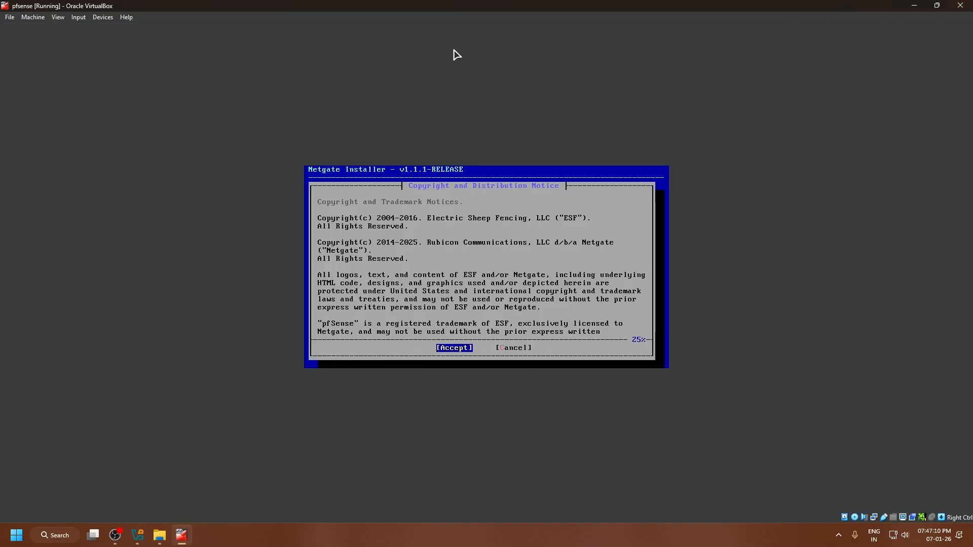
Close the pfsense virtual machine by powering it off.
left_click(960, 5)
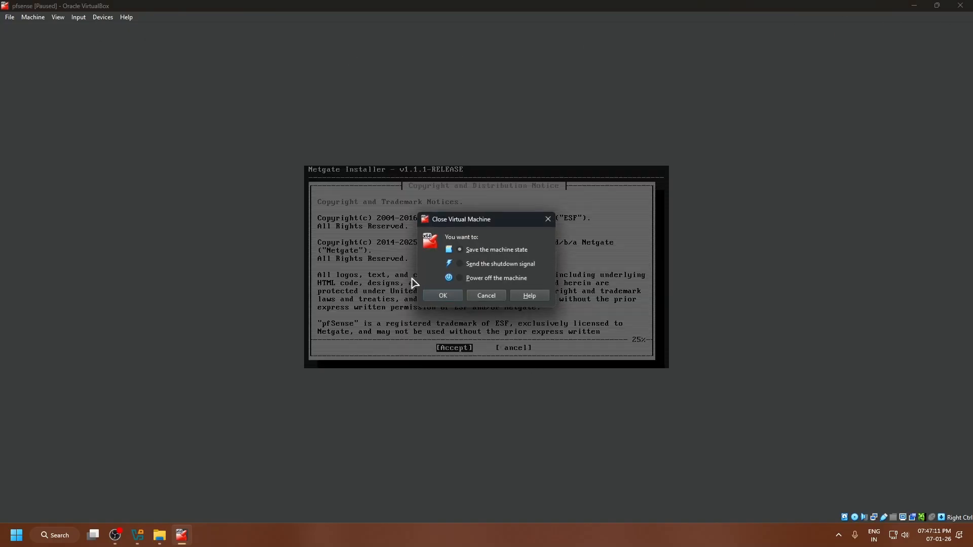
left_click(484, 281)
left_click(444, 296)
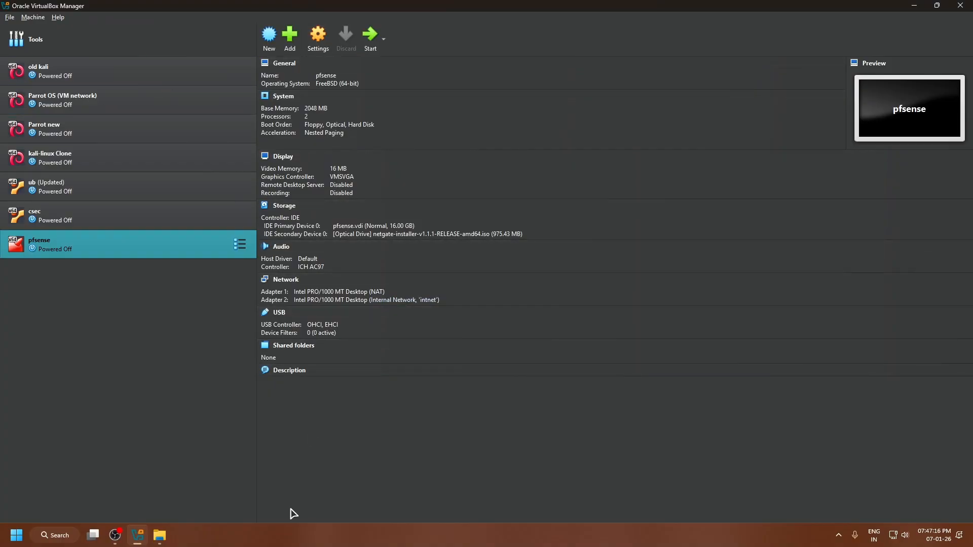
Remove the netgate-installer-v1.1.1-RELEASE-amd64.iso optical drive from the pfsense machine's storage and save the settings.
left_click(318, 46)
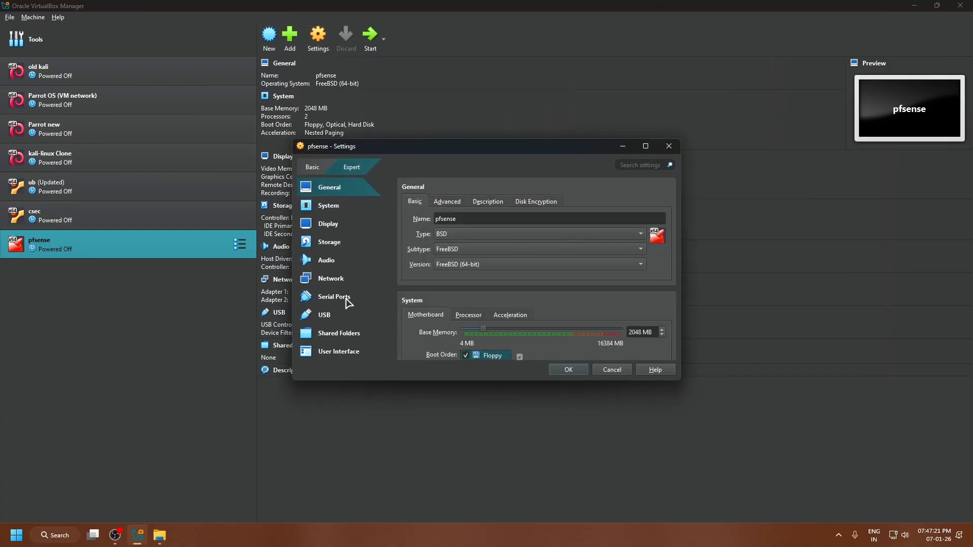
left_click(348, 245)
left_click(491, 237)
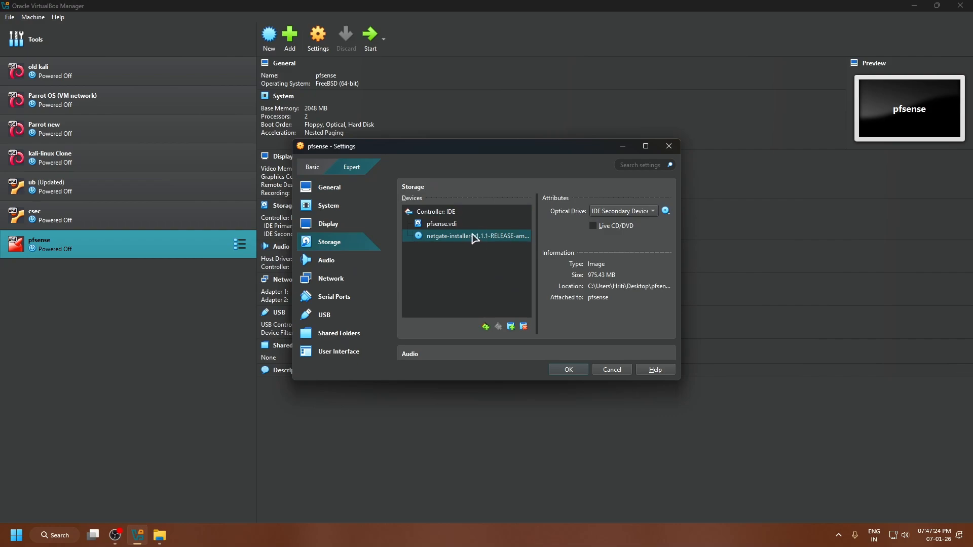
left_click(645, 147)
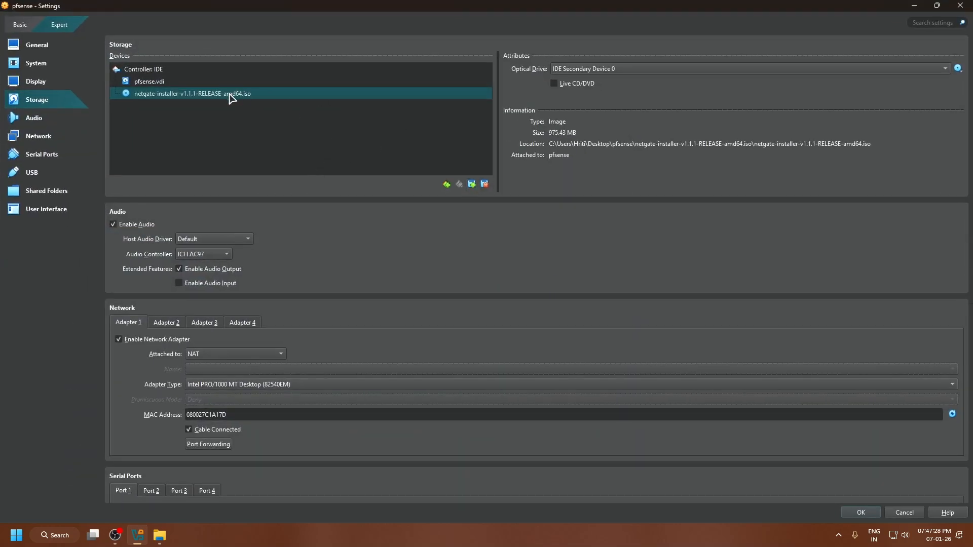
left_click(484, 184)
left_click(459, 308)
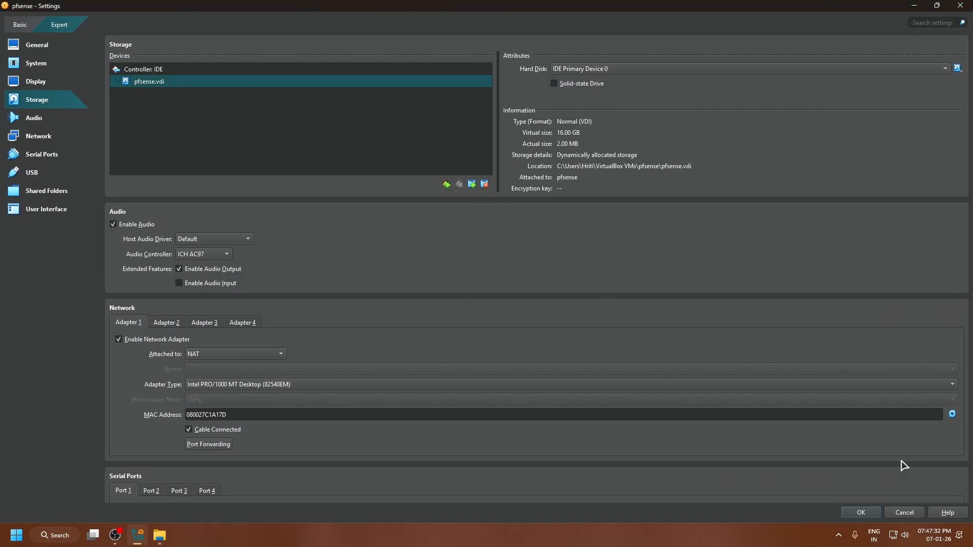
left_click(860, 513)
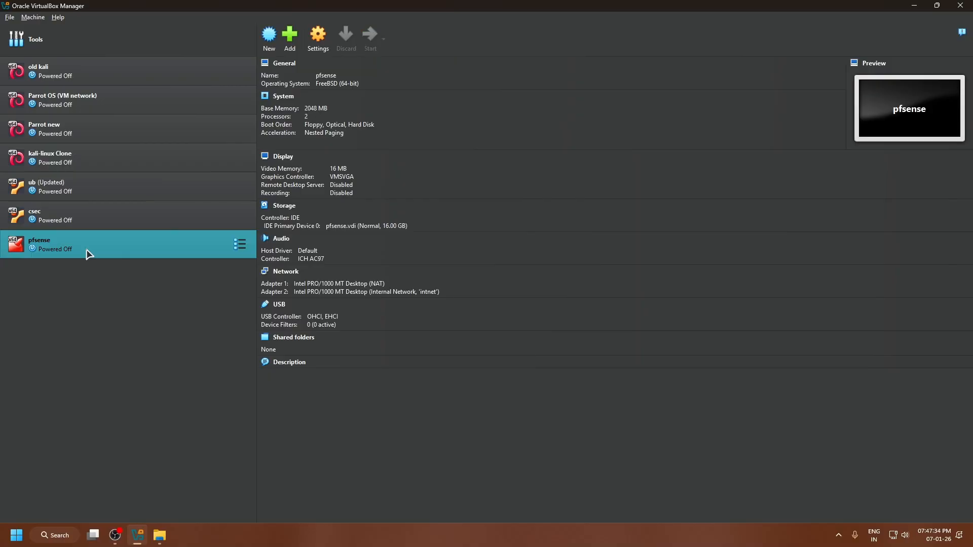
Close the file window with the installer image, start the pfsense machine and boot it in multi-user mode.
left_click(160, 535)
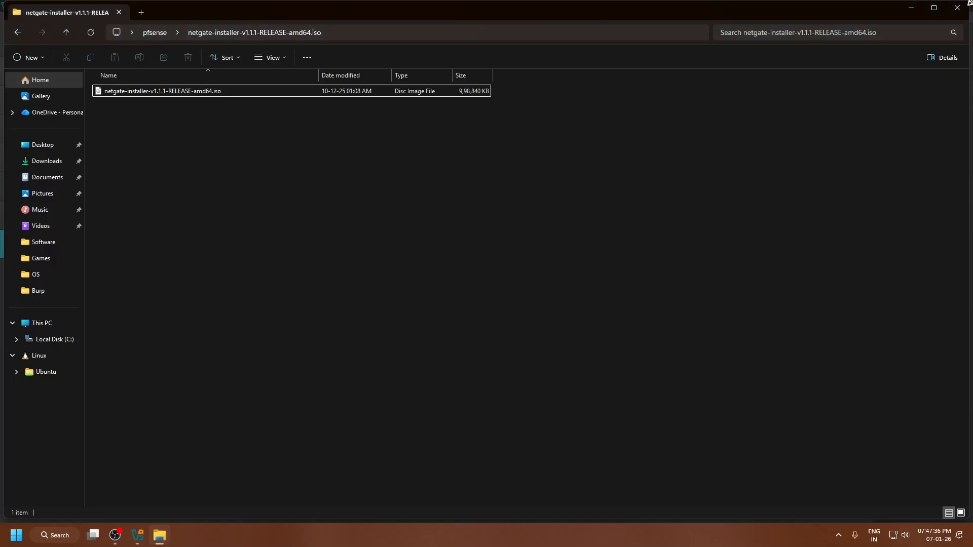
left_click(958, 8)
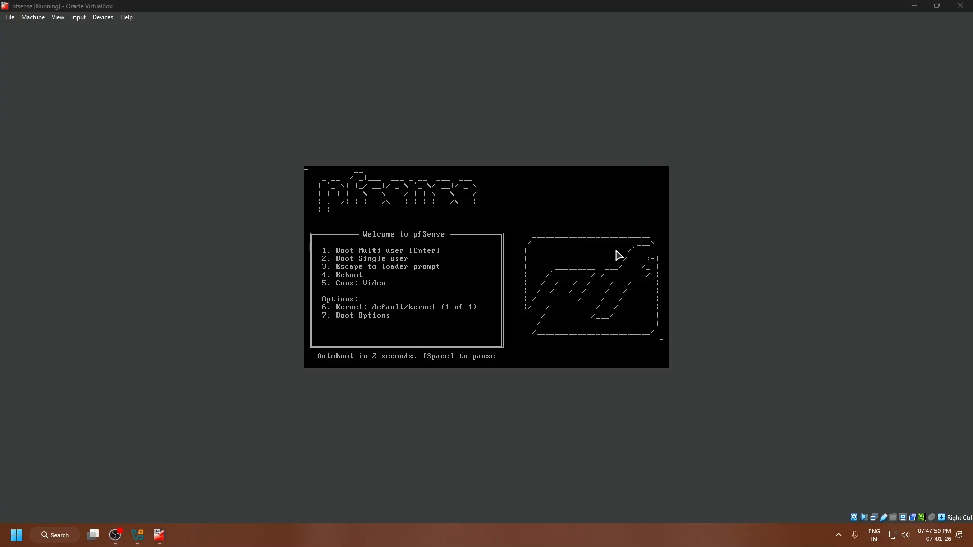
left_click(577, 325)
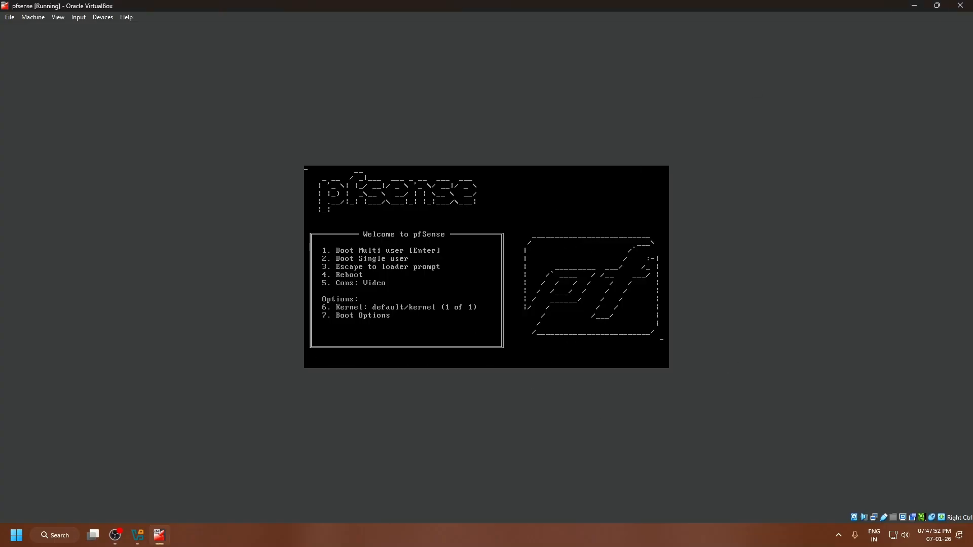
key("Control_R")
key("Return")
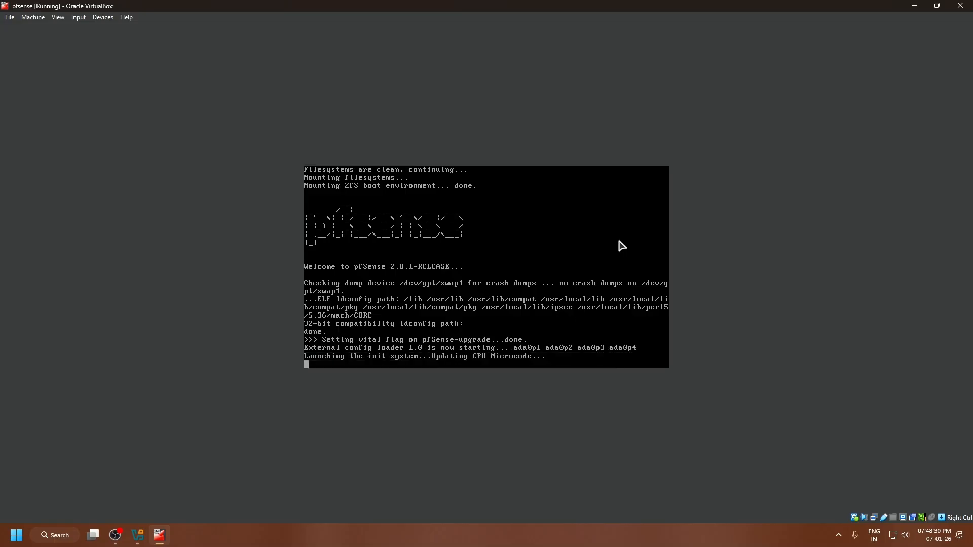
Start the Parrot OS (VM network) machine alongside pfsense and boot its Parrot OS 6 GNU/Linux entry.
left_click(908, 7)
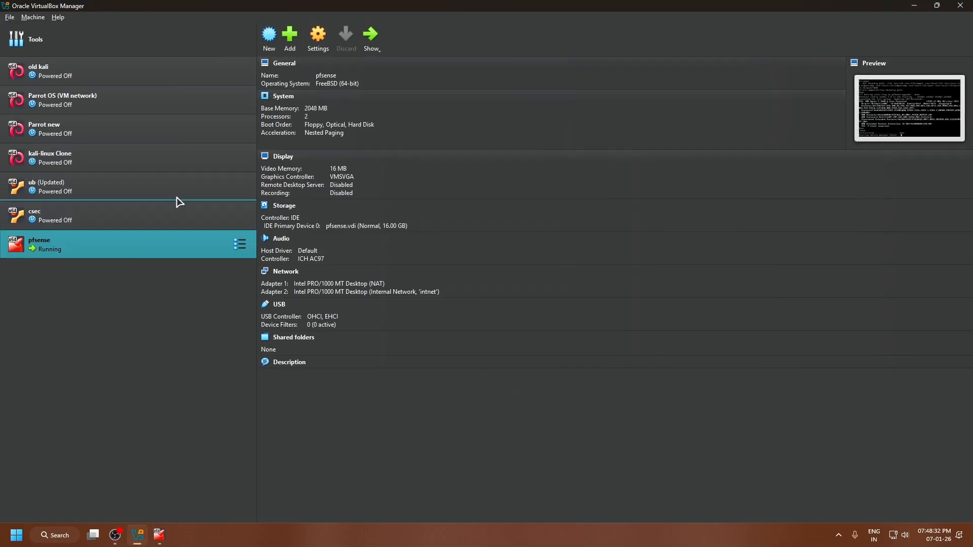
left_click(157, 98)
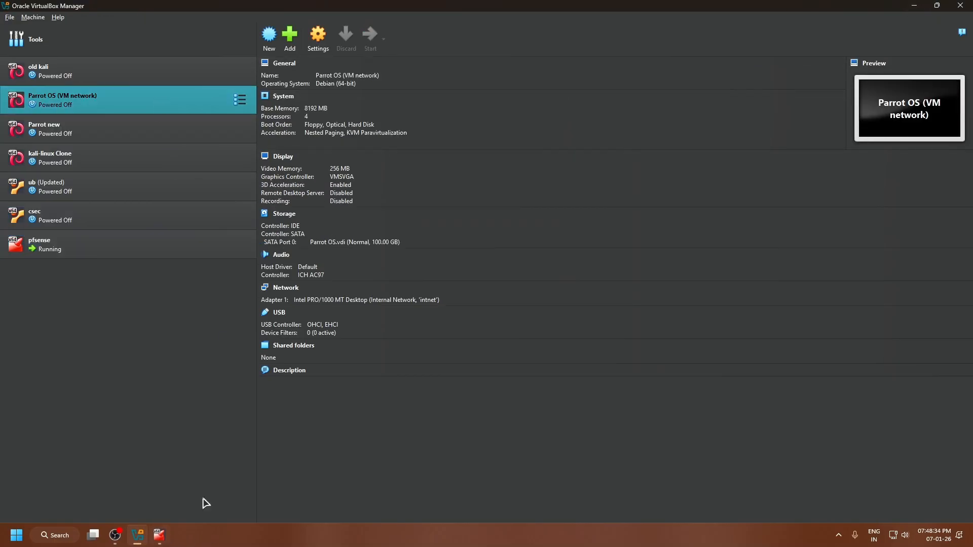
double_click(125, 100)
left_click(159, 535)
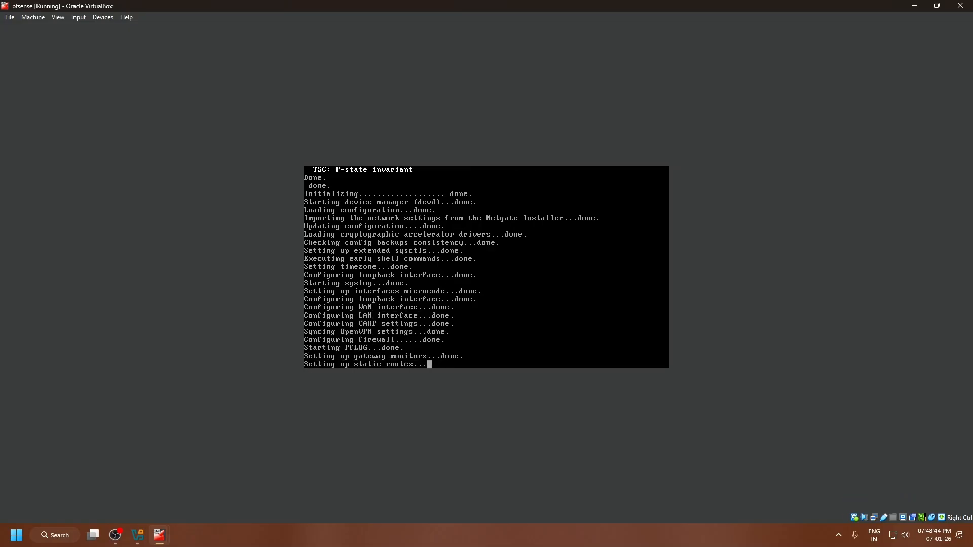
mouse_move(159, 532)
left_click(219, 481)
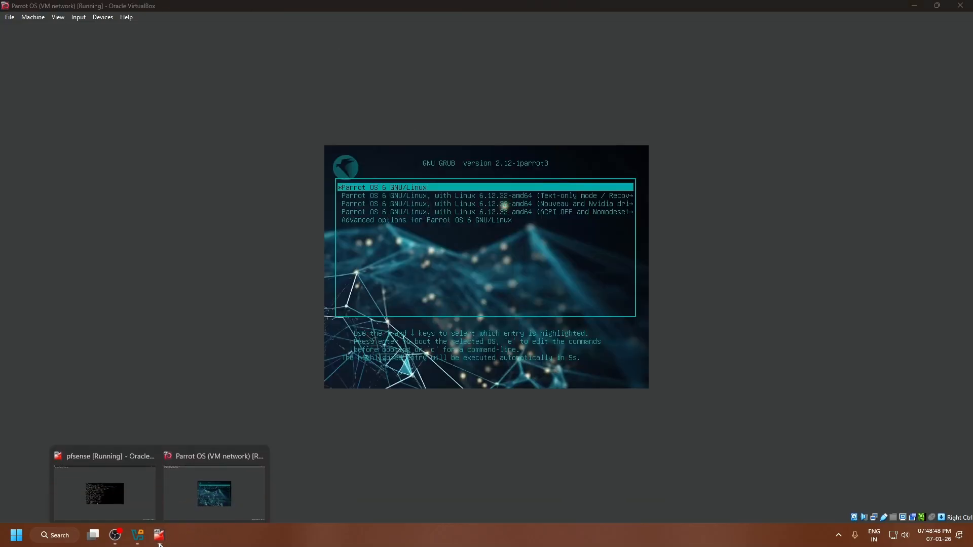
left_click(386, 324)
key("Return")
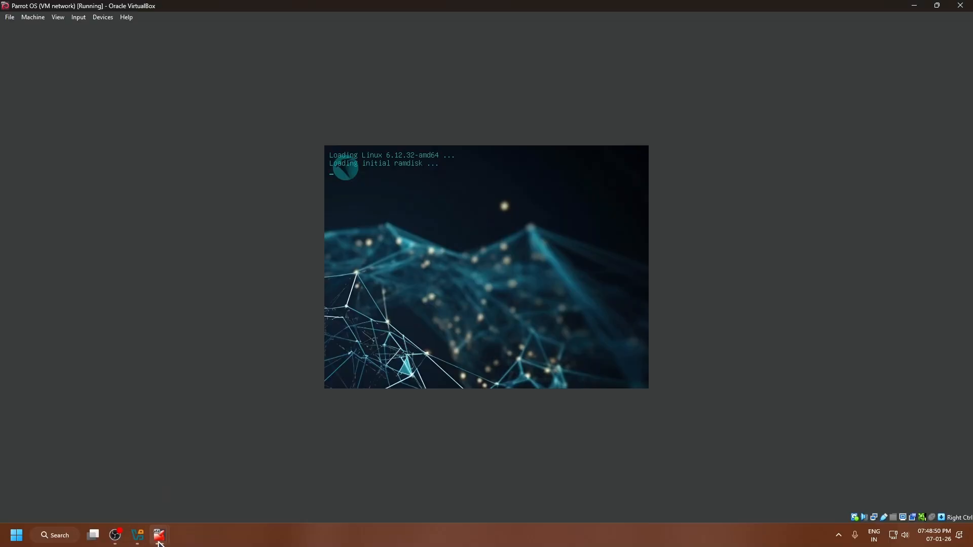
Follow the boot progress of both machines, check the LAN address on the pfSense console, and switch to the Parrot OS desktop.
mouse_move(159, 535)
left_click(99, 476)
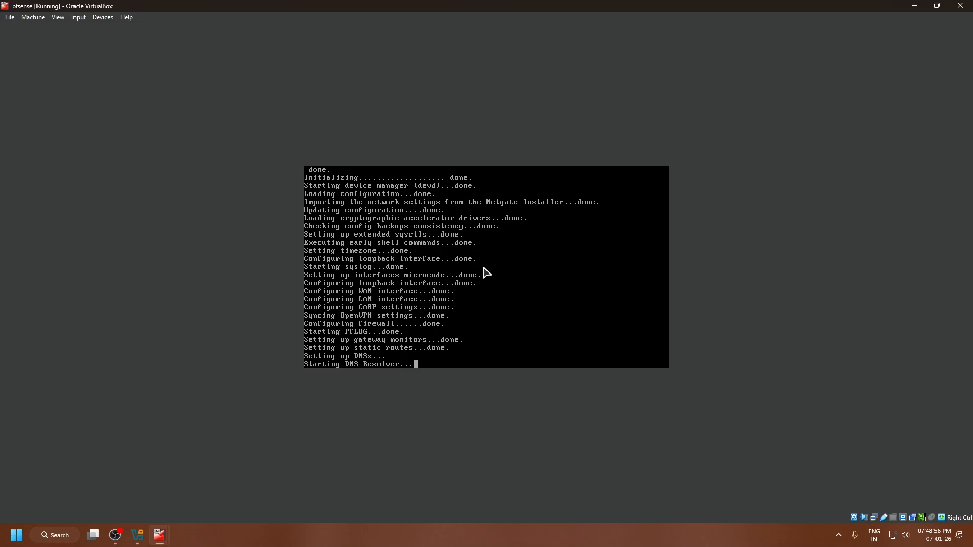
left_click(161, 538)
left_click(208, 502)
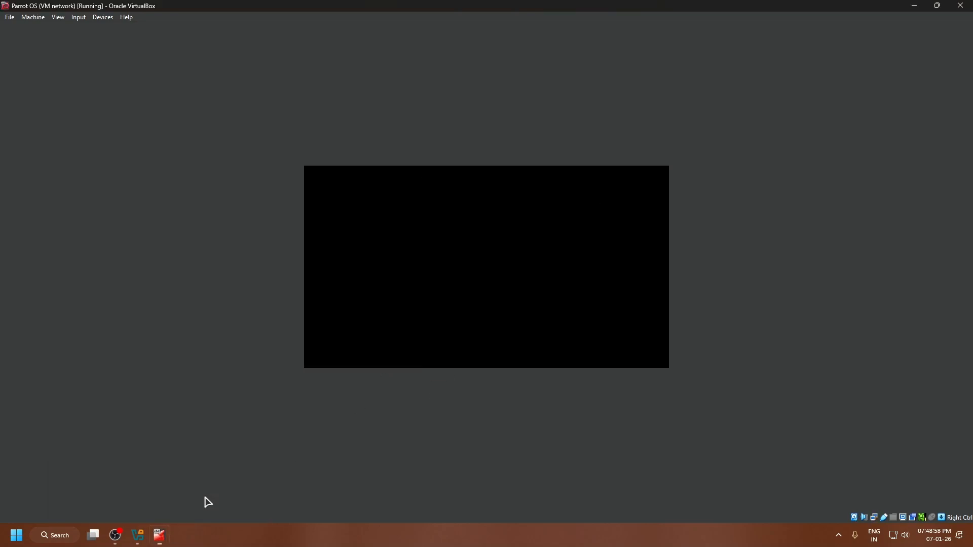
mouse_move(162, 543)
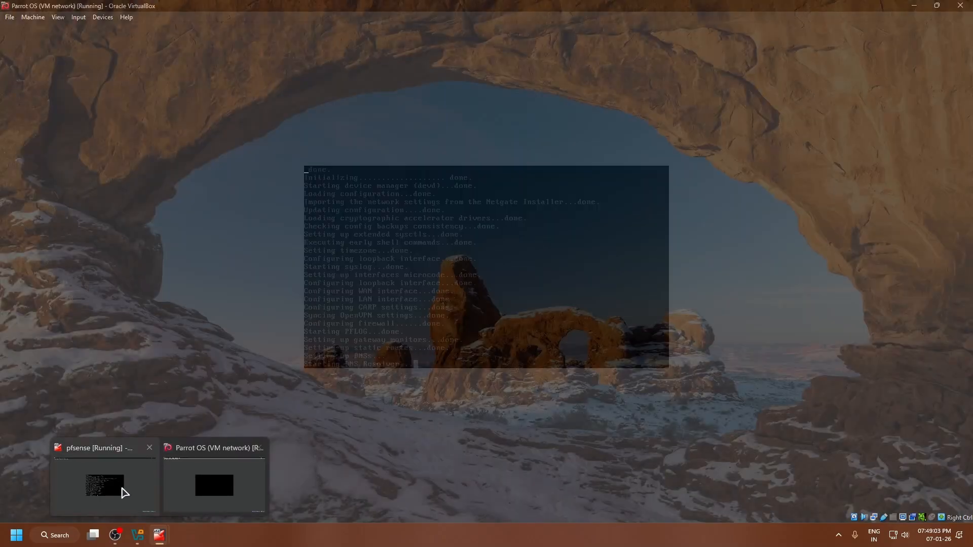
left_click(123, 492)
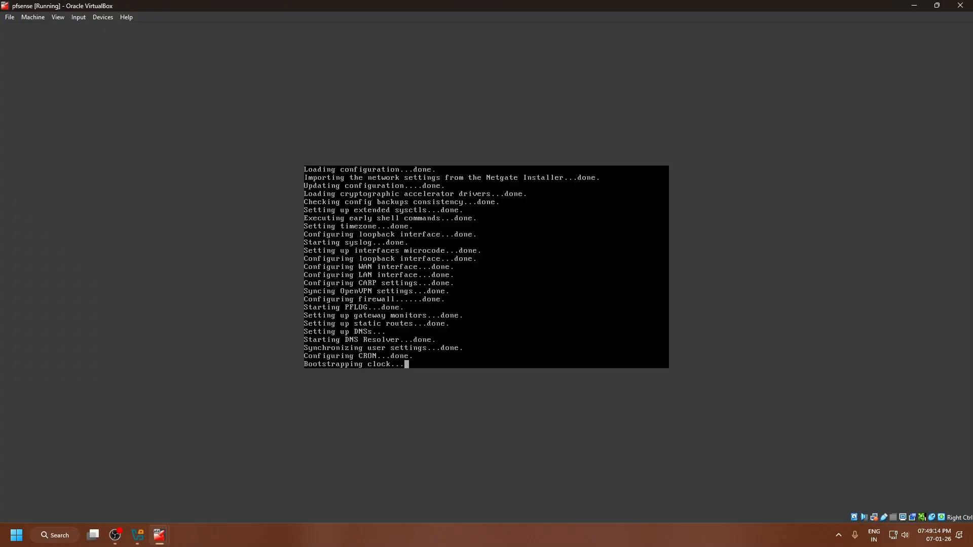
left_click(213, 502)
mouse_move(142, 525)
left_click(104, 494)
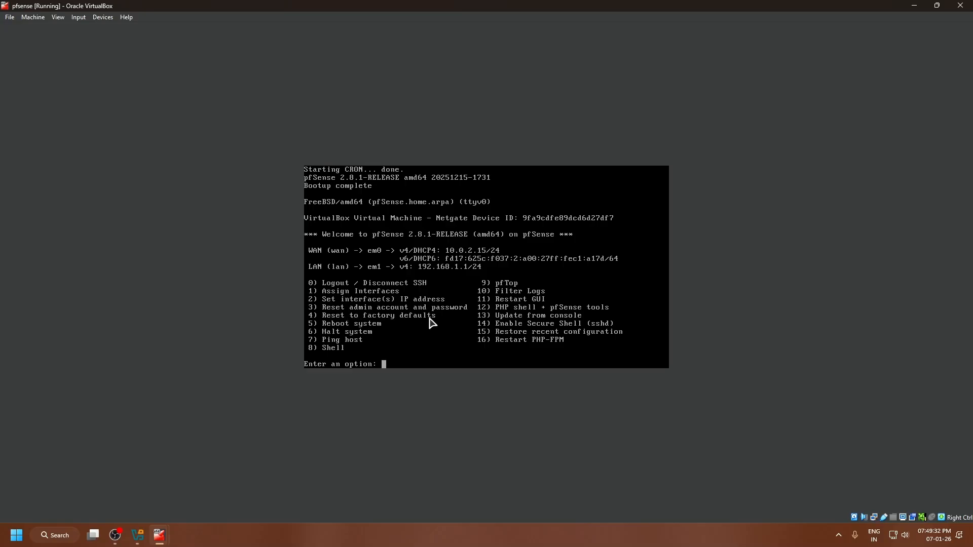
left_click(396, 268)
mouse_move(160, 536)
left_click(197, 494)
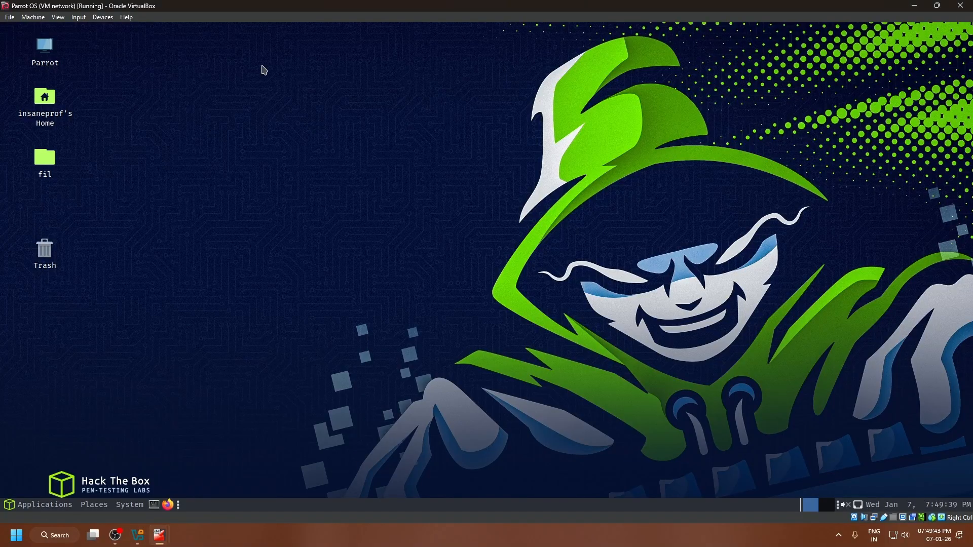
left_click(154, 505)
double_click(496, 52)
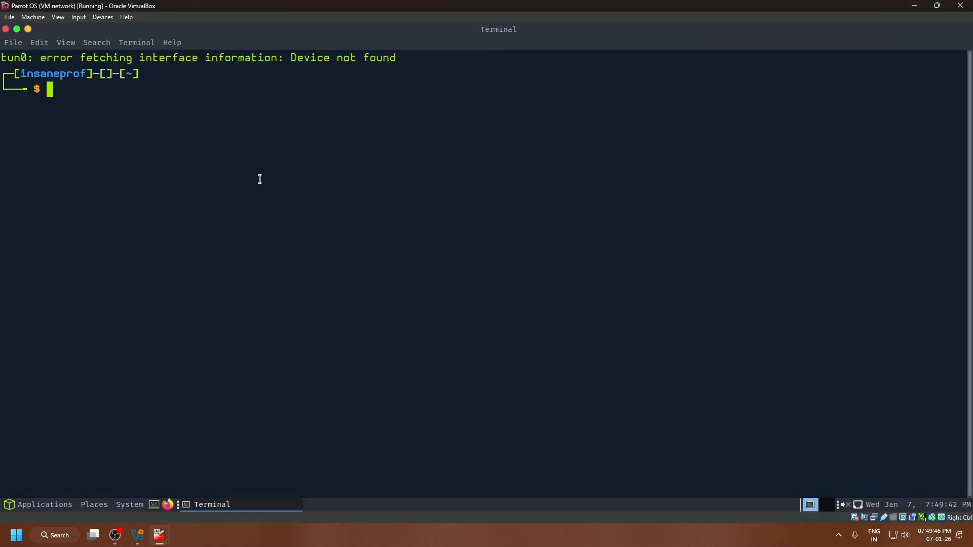
left_click(5, 29)
Open Firefox on the Parrot OS machine and enter the pfSense LAN address 192.168.1.1 in the address bar.
left_click(167, 505)
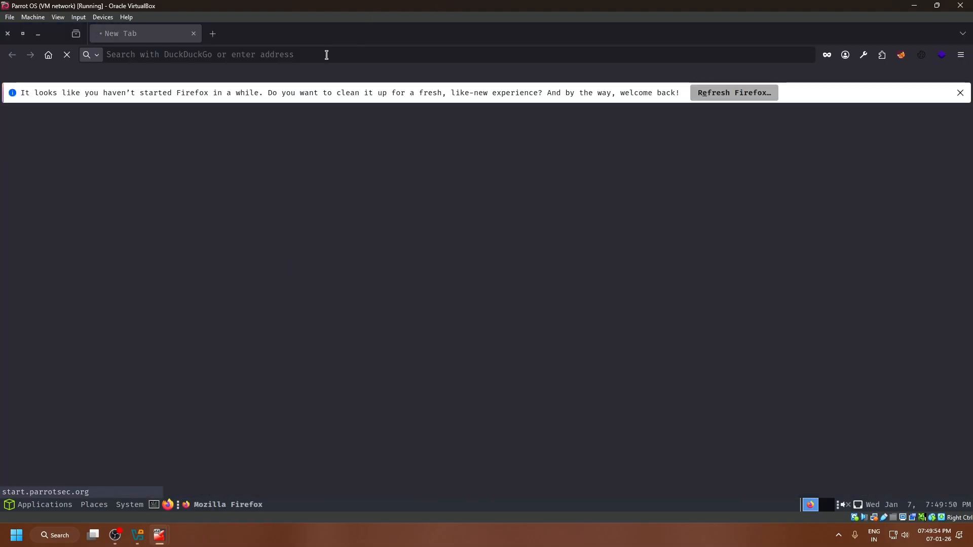
type("192.1start.parrotsec.org/?v=6.4")
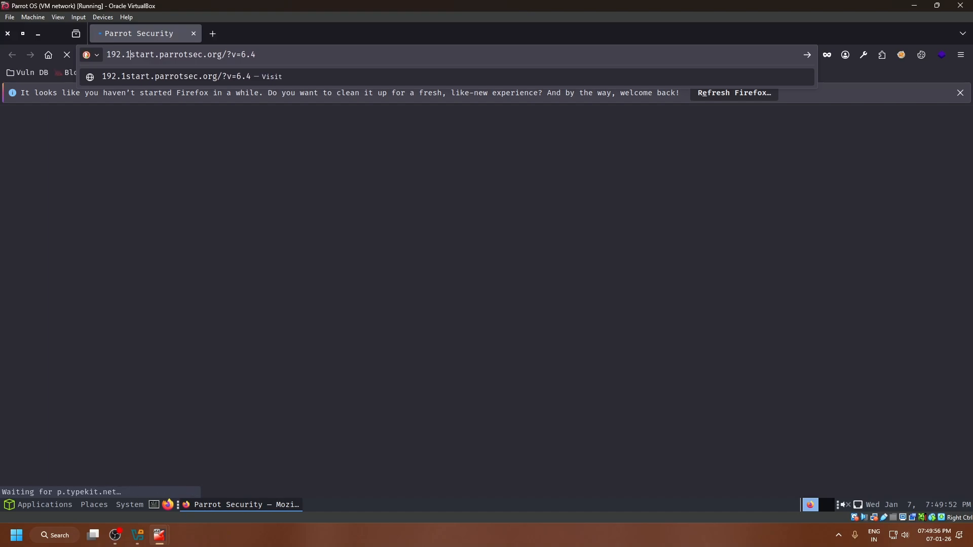
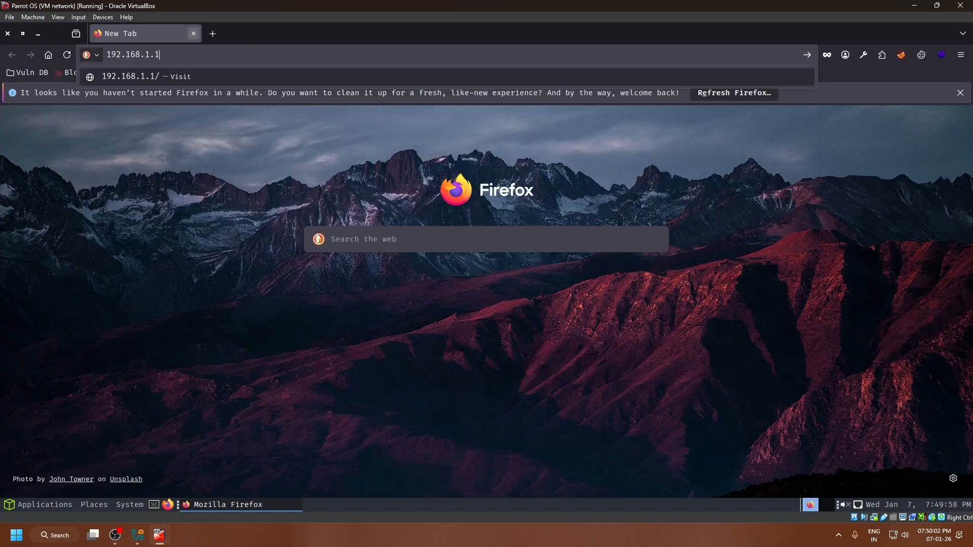
Load the pfSense address and accept the self-signed certificate risk to reach the login page.
key("Return")
left_click(651, 357)
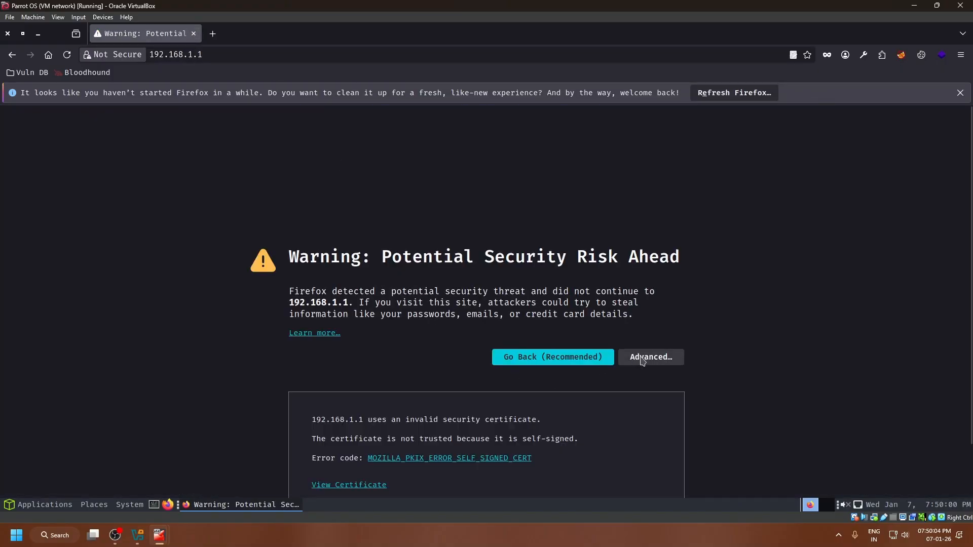
scroll(636, 372, "down", 2)
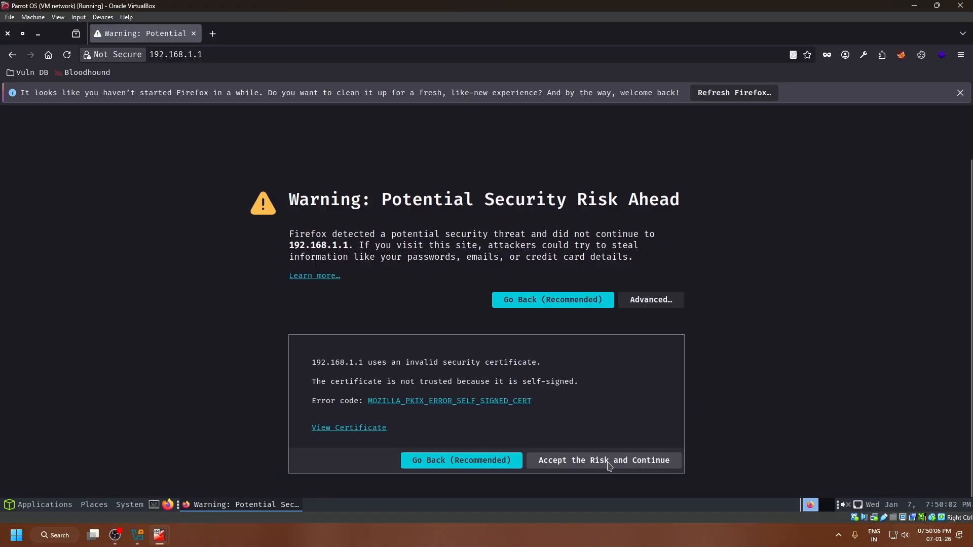
left_click(610, 461)
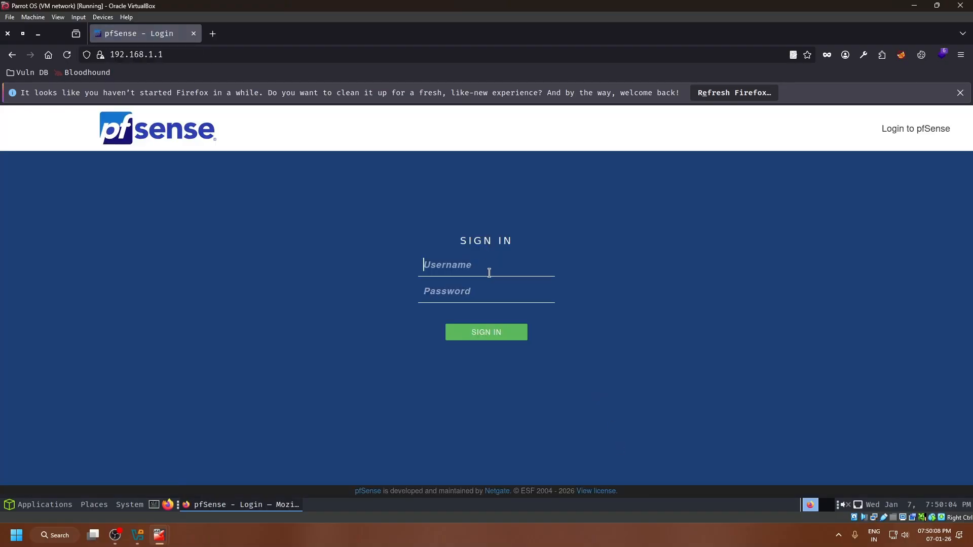
Sign in to pfSense with the username admin and the account password.
type("min")
key("BackSpace")
type("admin")
key("Tab")
type("p")
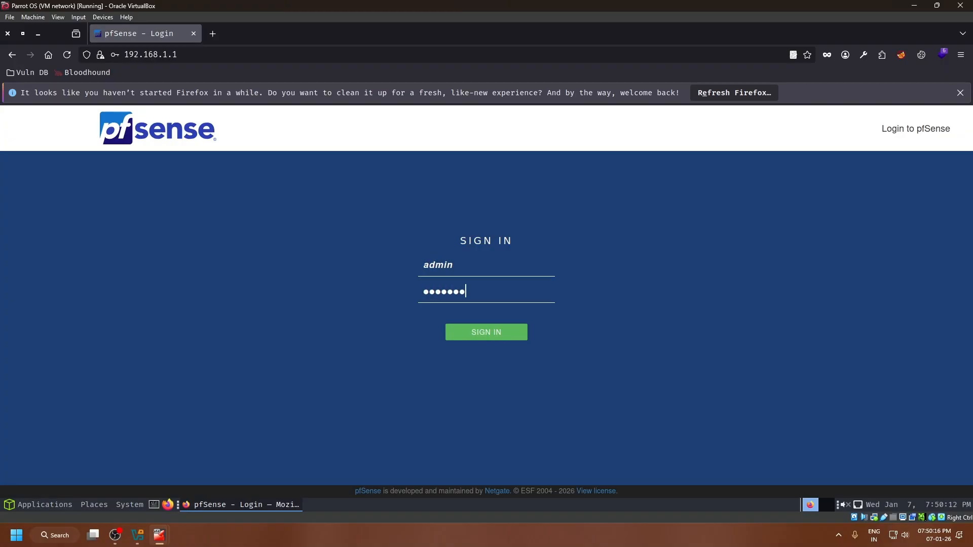
left_click(515, 339)
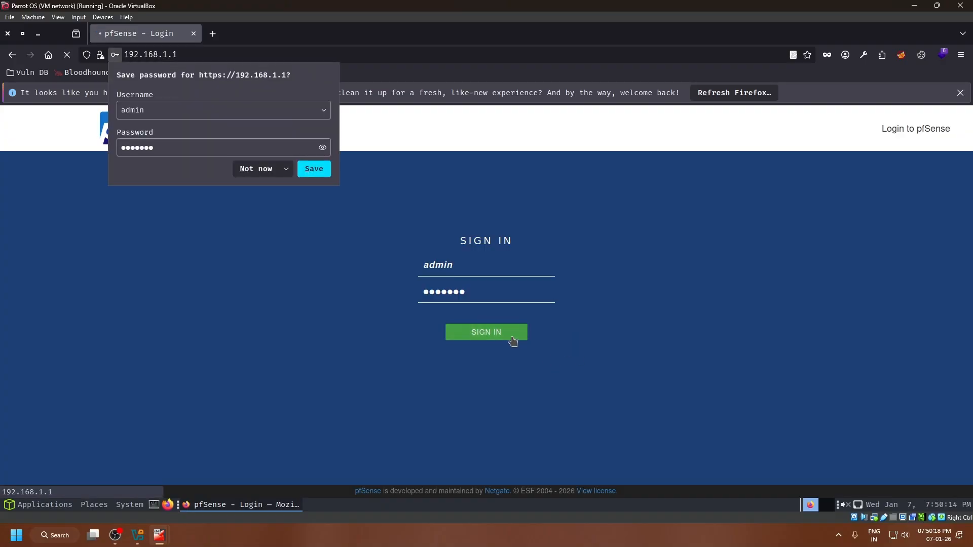
Dismiss Firefox's save-password prompt without saving the login, and decline the Parrot OS check for updates.
left_click(287, 169)
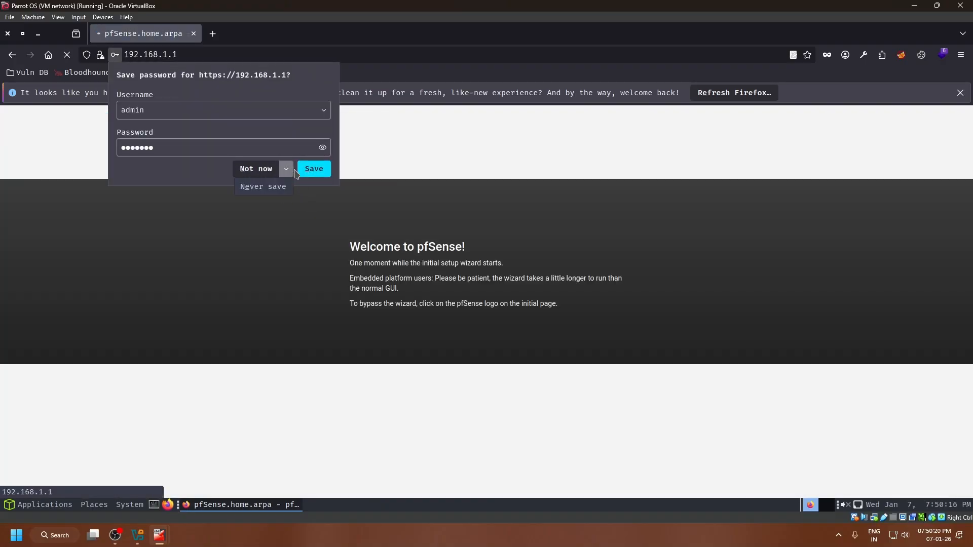
left_click(206, 150)
double_click(206, 150)
double_click(172, 107)
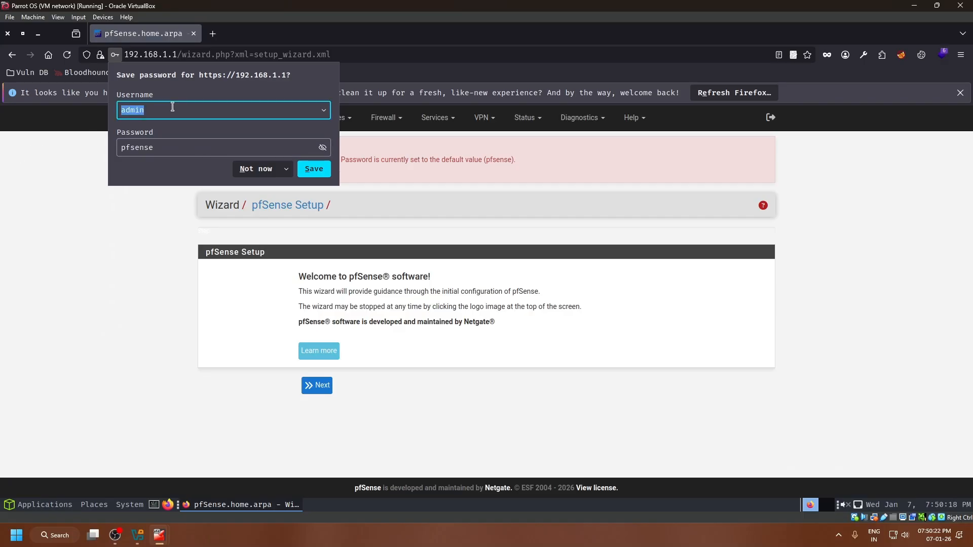
left_click(708, 255)
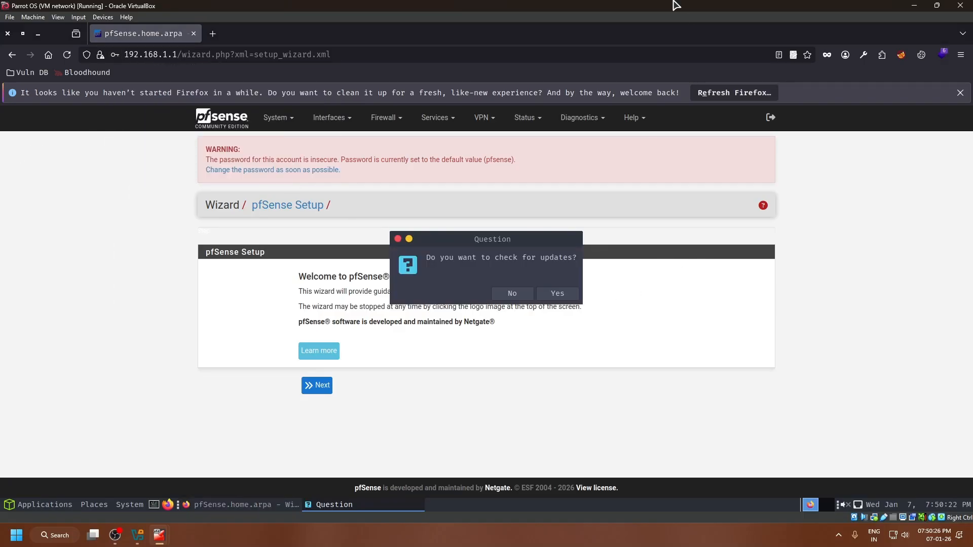
left_click(510, 294)
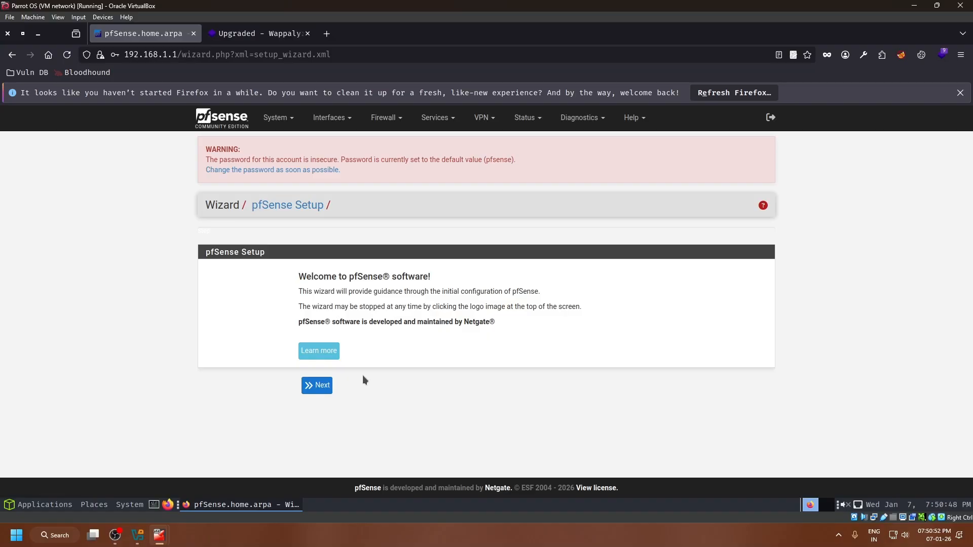
left_click(115, 535)
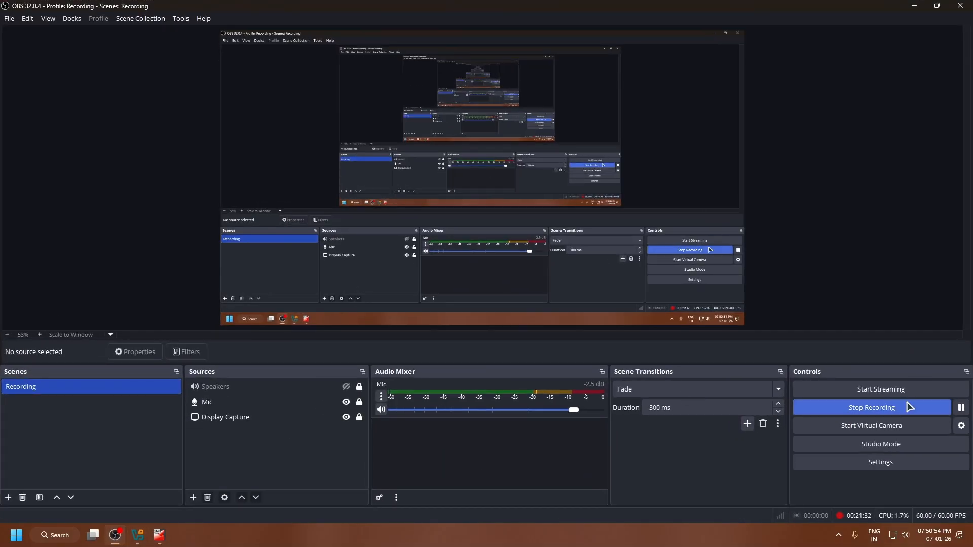